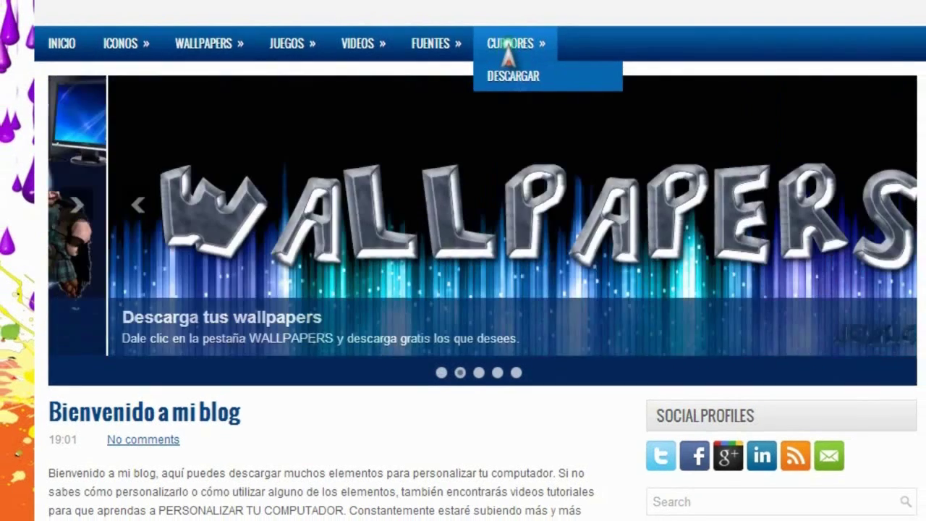
# Open the blog's Cursores page and view the MediaFire download page of the Cursor XP program, closing it again
pyautogui.click(509, 44)
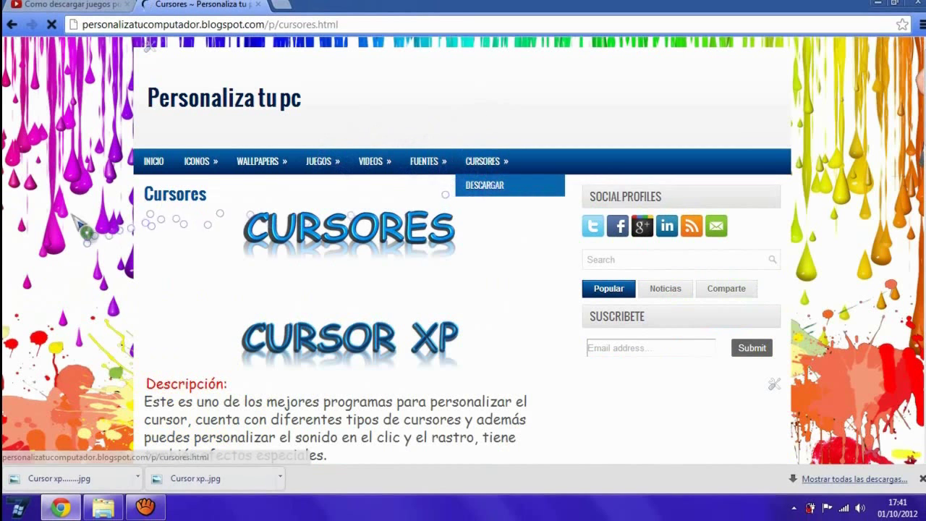
pyautogui.scroll(-1, 80, 262)
pyautogui.scroll(-1, 93, 254)
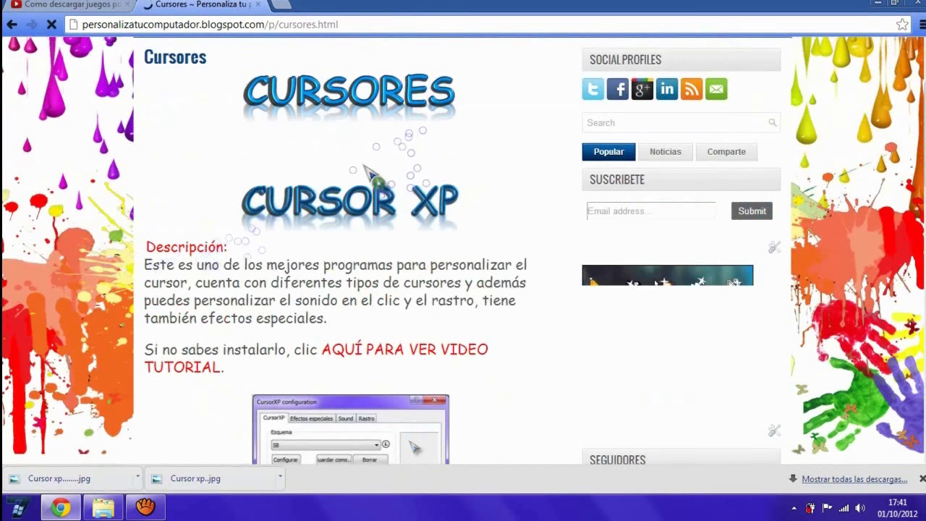
pyautogui.scroll(-3, 398, 214)
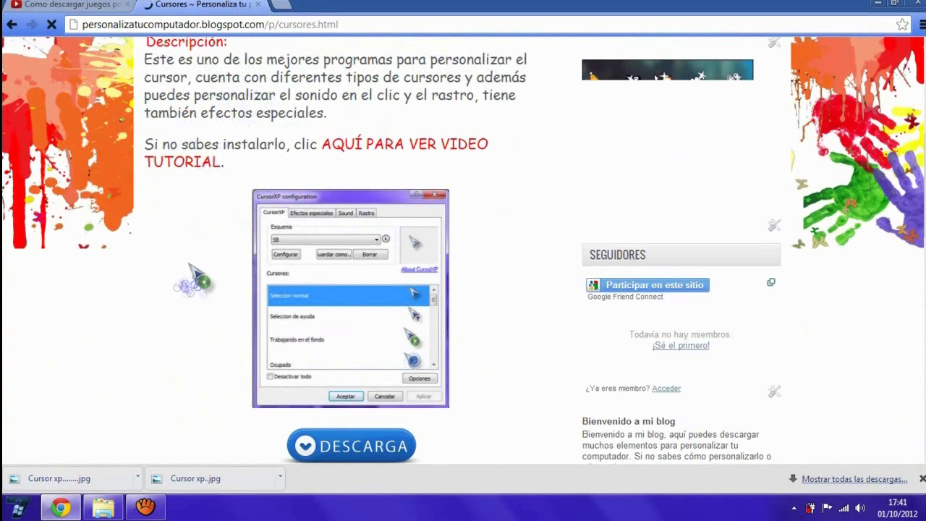
pyautogui.scroll(-2, 191, 275)
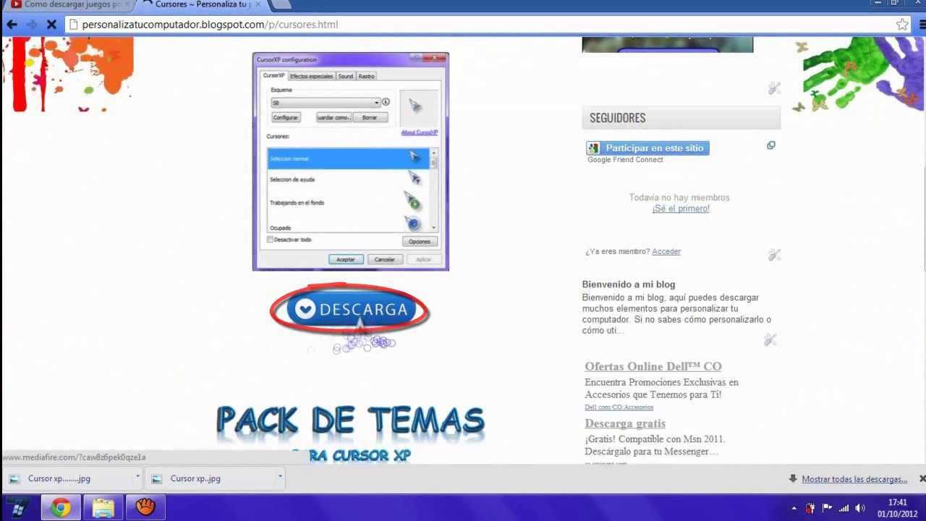
pyautogui.click(333, 317)
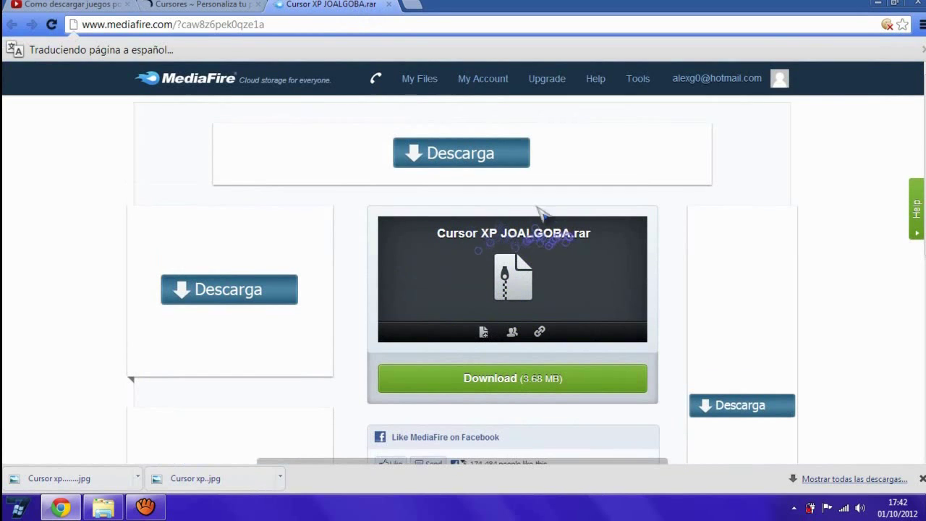
pyautogui.click(389, 4)
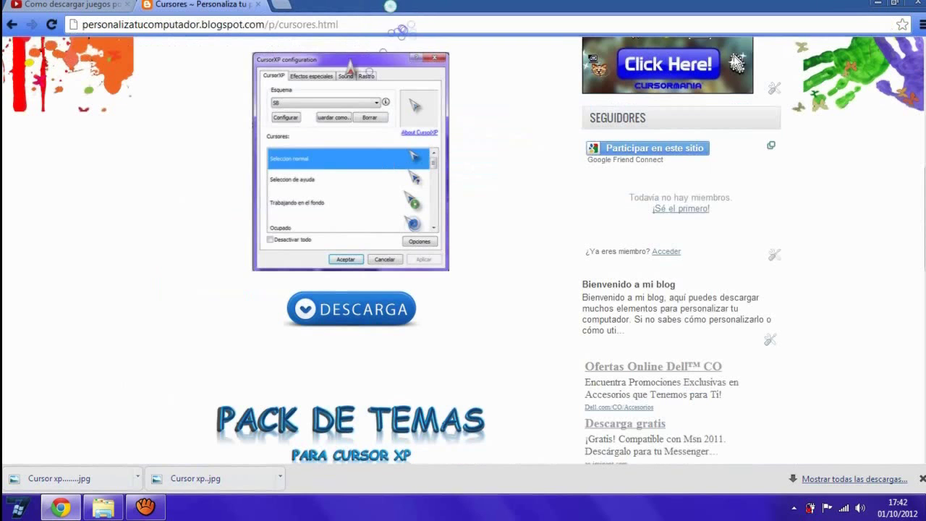
# View the MediaFire download page of the theme pack for Cursor XP, dismiss its pop-up and close the page
pyautogui.scroll(-2, 186, 291)
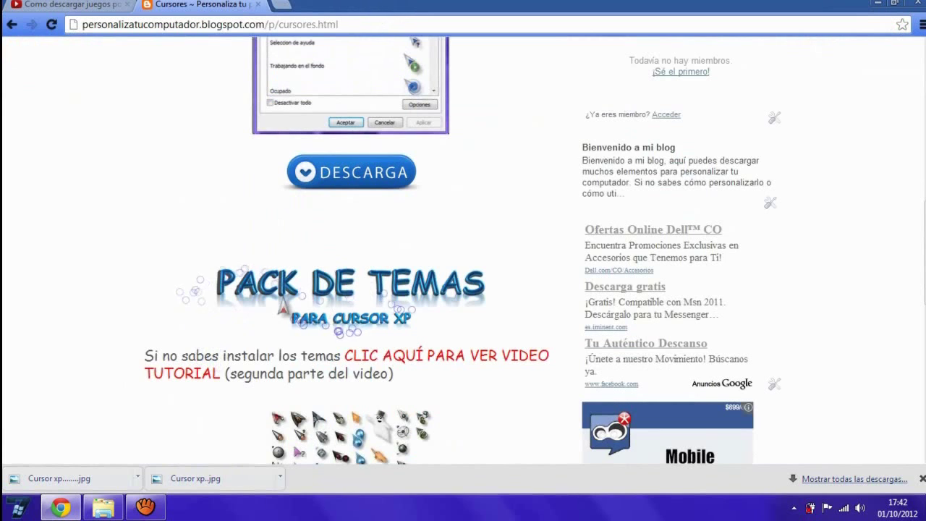
pyautogui.scroll(-4, 375, 294)
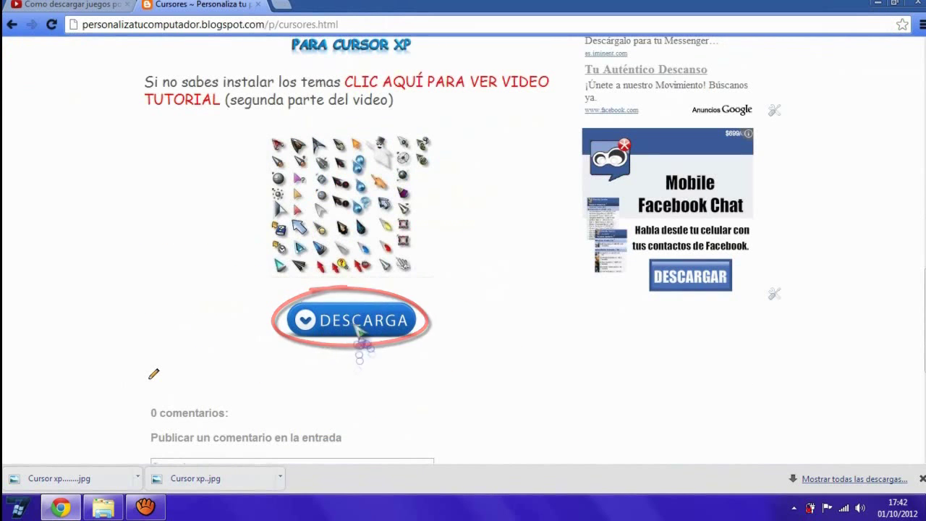
pyautogui.click(353, 330)
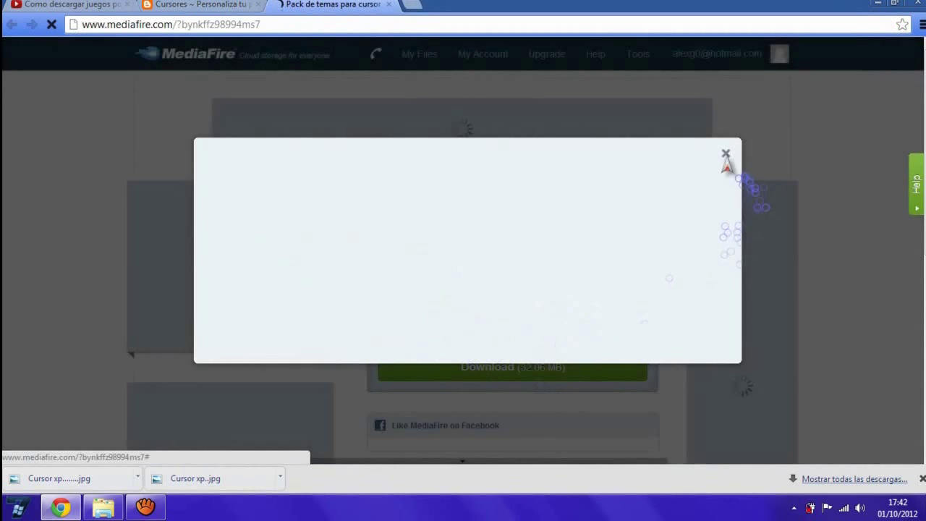
pyautogui.click(726, 153)
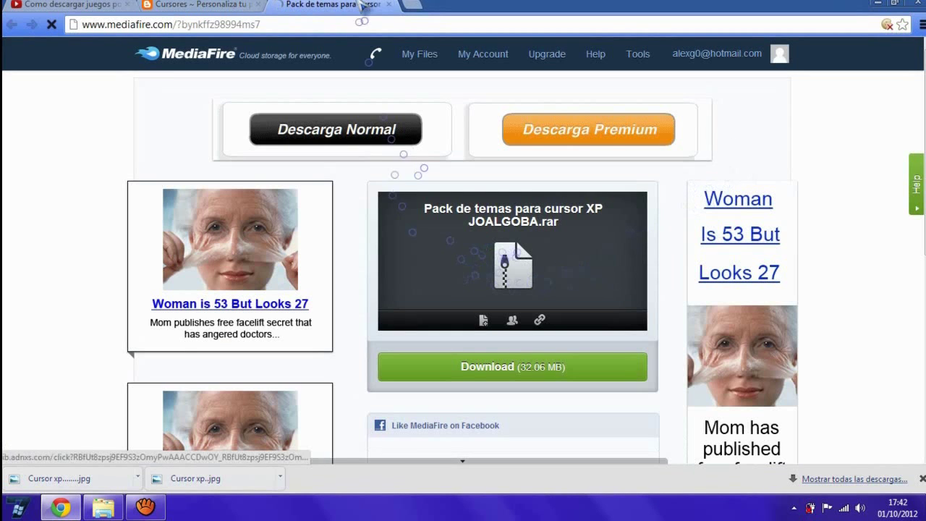
pyautogui.click(389, 4)
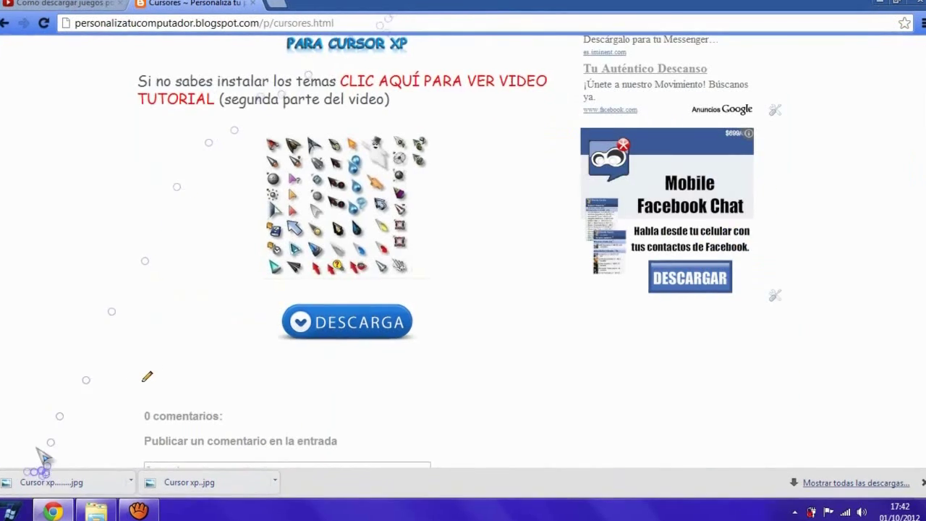
# Switch to the file manager and extract the archives Cursor XP JOALGOBA and Pack de temas para cursor XP JOALGOBA into their current folder
pyautogui.click(103, 506)
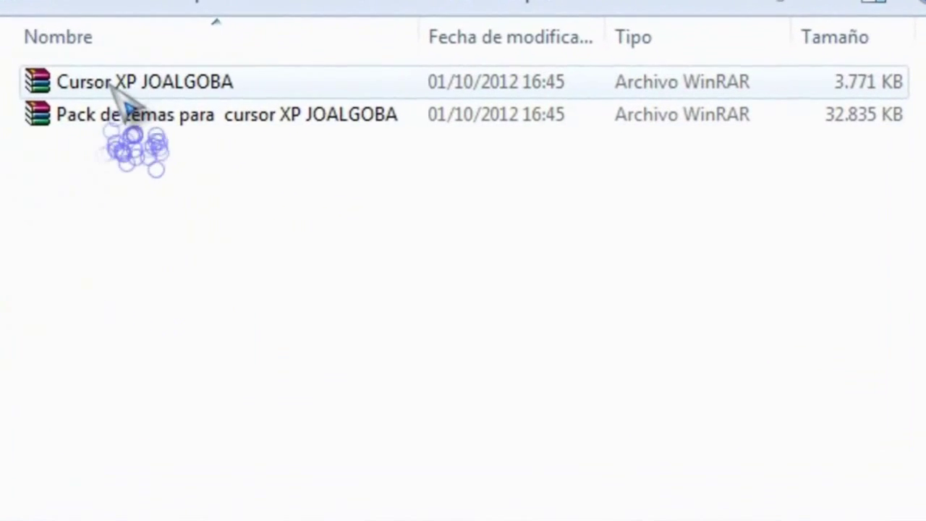
pyautogui.click(174, 96)
pyautogui.rightClick(91, 83)
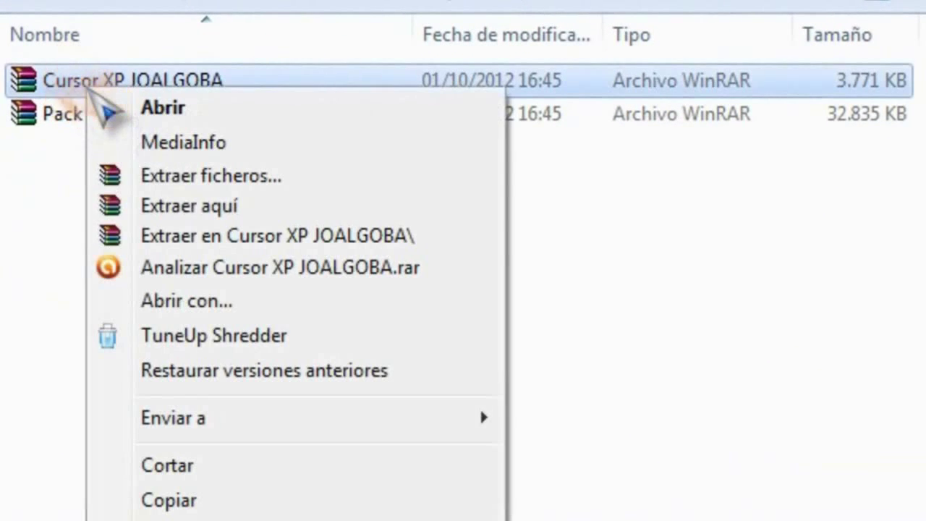
pyautogui.click(120, 207)
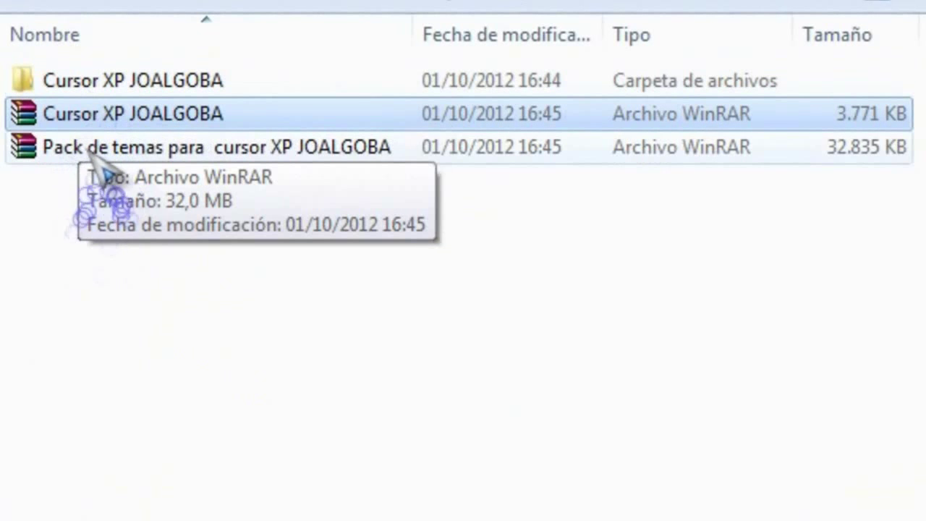
pyautogui.click(91, 161)
pyautogui.rightClick(93, 161)
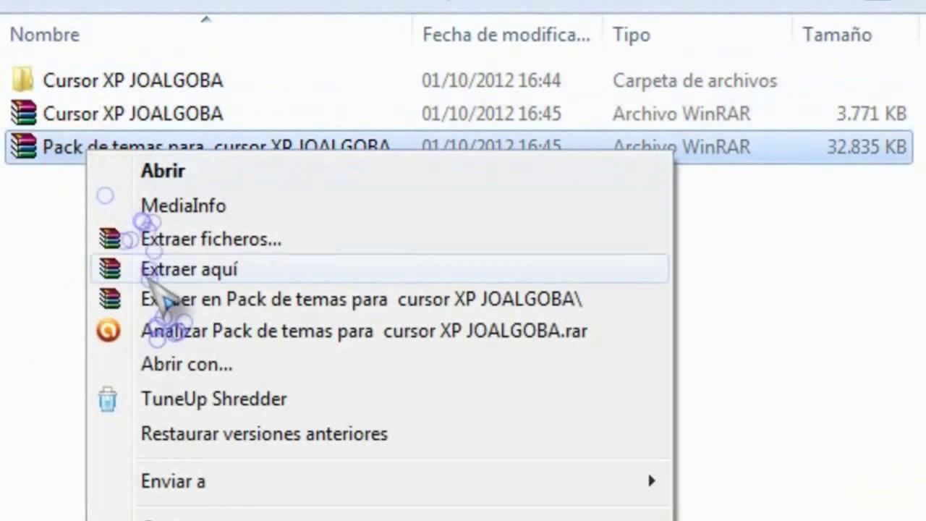
pyautogui.click(148, 271)
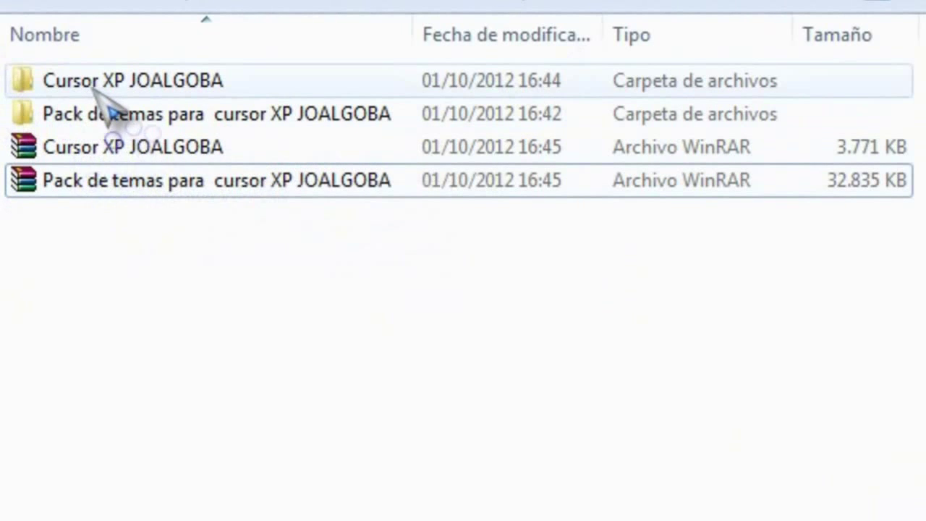
# Start the cursorxp installer from the extracted Cursor XP JOALGOBA folder and accept its license agreement
pyautogui.doubleClick(90, 82)
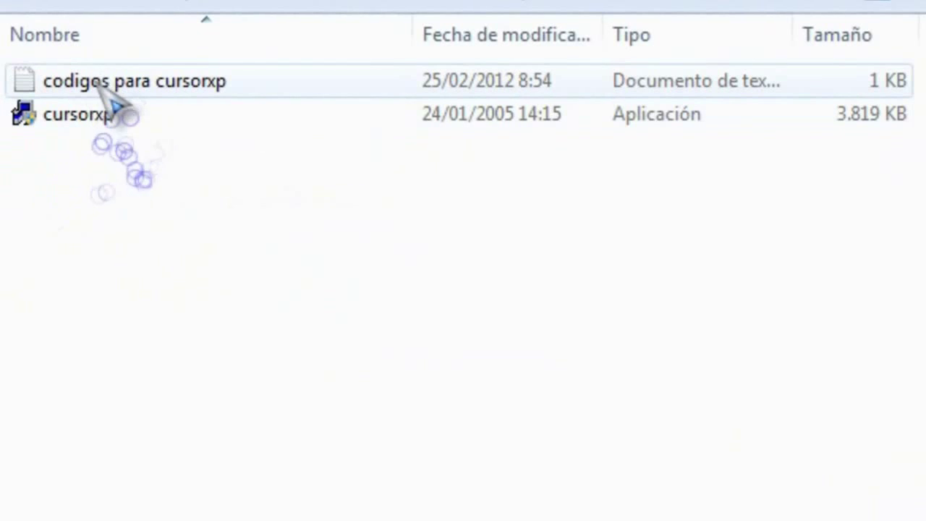
pyautogui.click(87, 118)
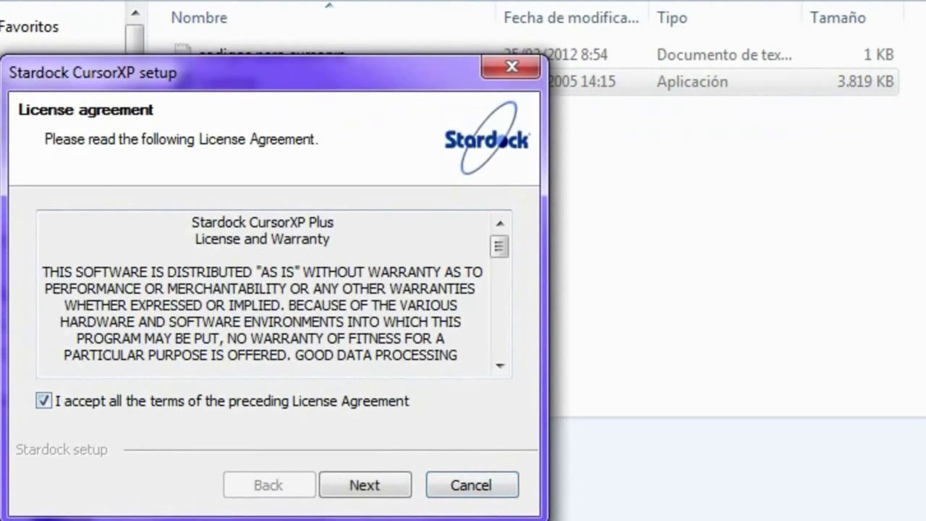
pyautogui.press('Return')
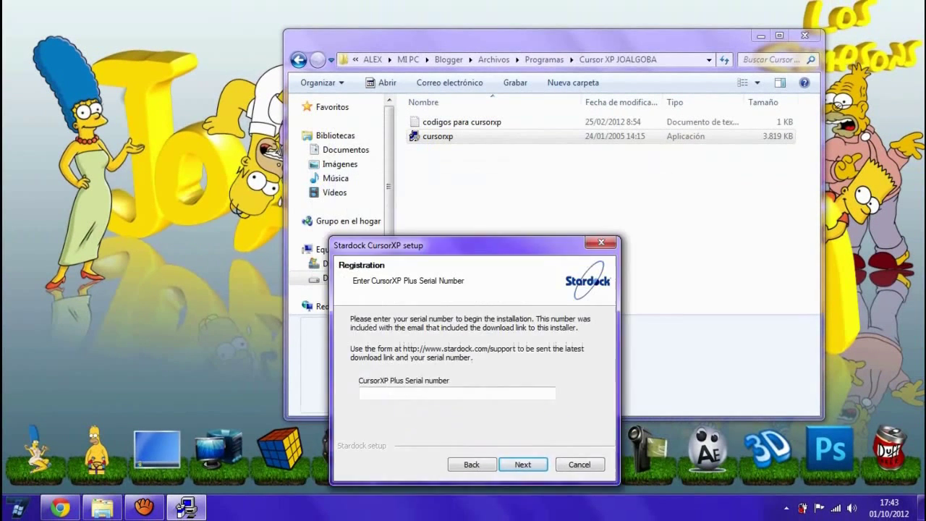
# Arrange the setup window and the folder side by side and open the text file codigos para cursorxp
pyautogui.moveTo(434, 245); pyautogui.dragTo(140, 141)
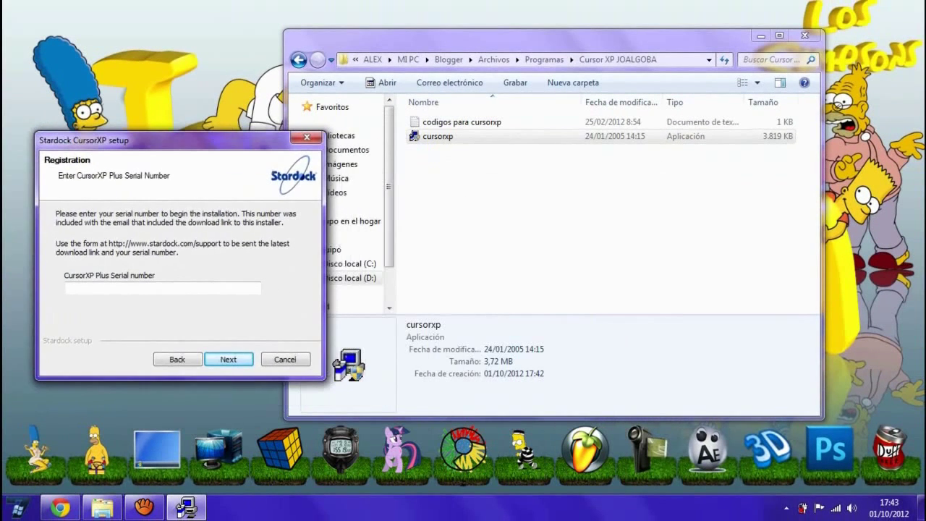
pyautogui.moveTo(507, 38); pyautogui.dragTo(633, 53)
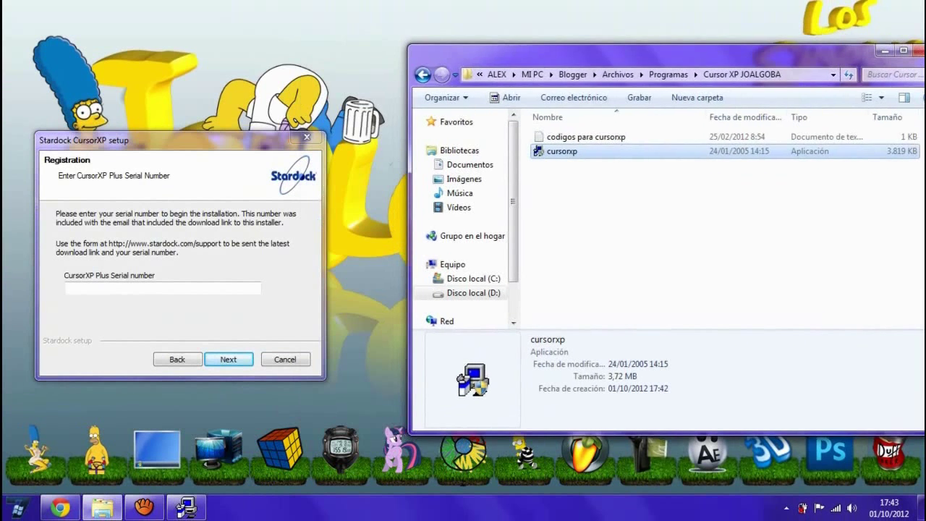
pyautogui.doubleClick(587, 137)
pyautogui.moveTo(218, 48); pyautogui.dragTo(536, 97)
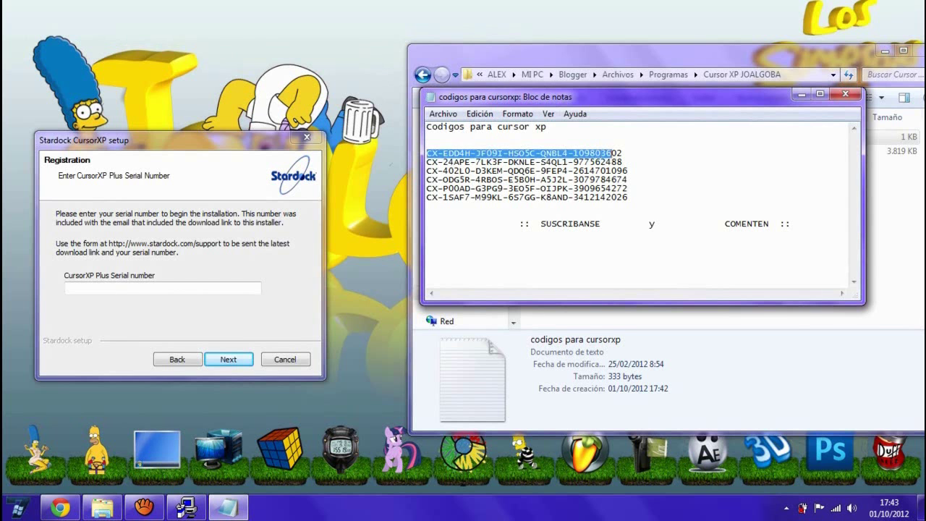
# Copy the first serial number from the text file into the CursorXP Plus Serial number field and continue the setup
pyautogui.rightClick(616, 154)
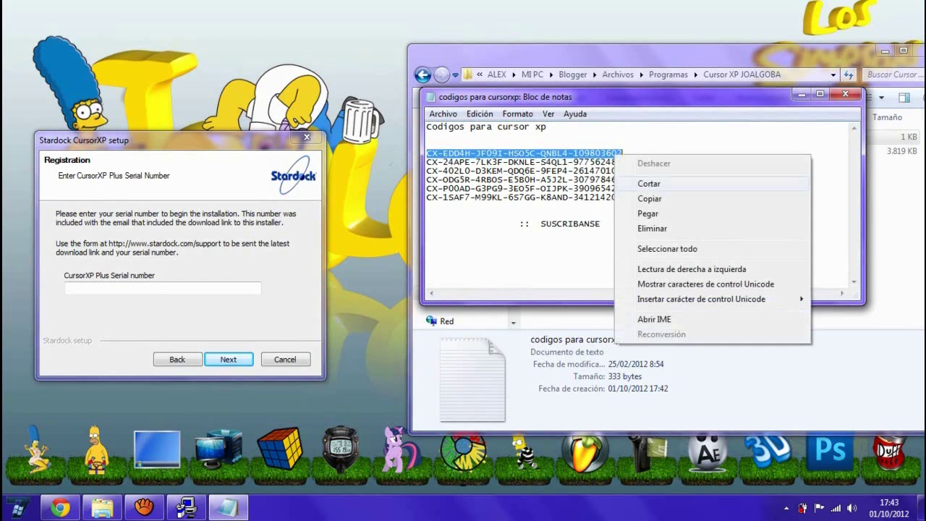
pyautogui.click(650, 198)
pyautogui.click(160, 289)
pyautogui.rightClick(160, 289)
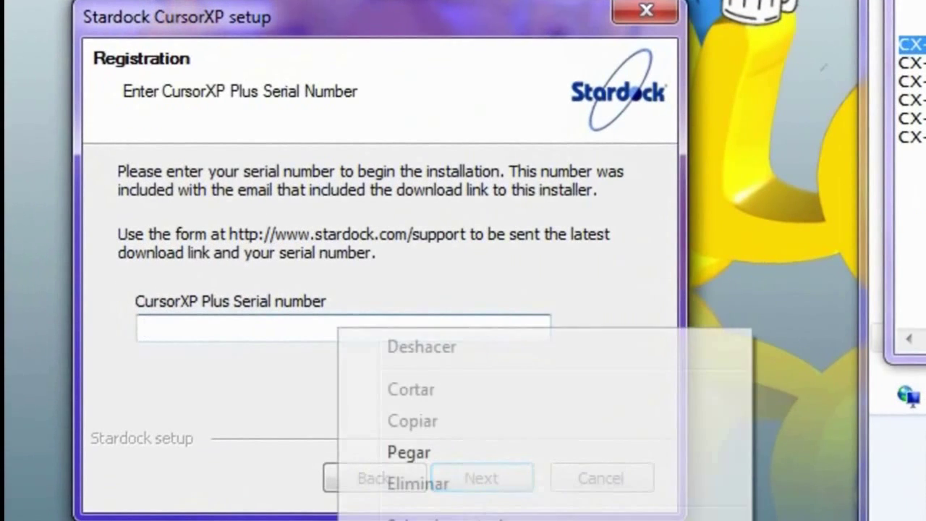
pyautogui.click(409, 452)
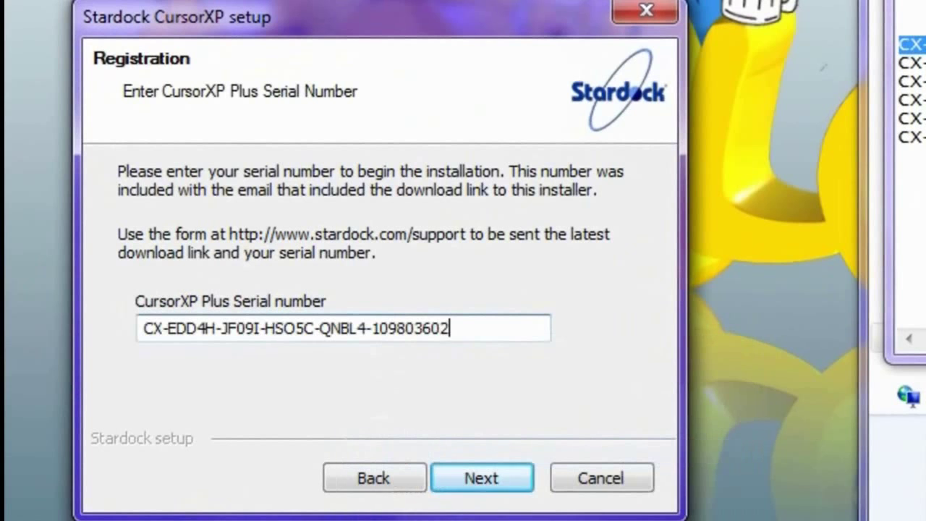
pyautogui.press('Return')
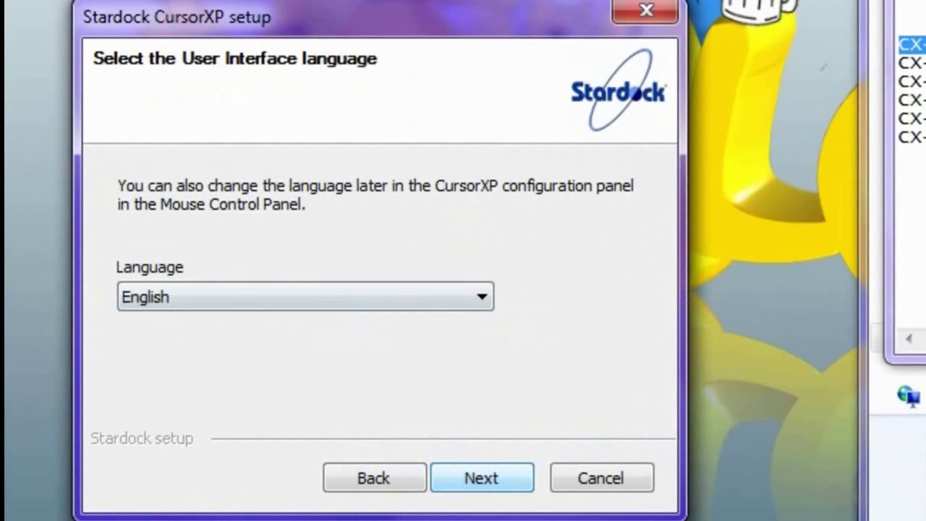
# Set the interface language to Spanish, install CursorXP into C:\Program Files\CursorXP and finish the setup
pyautogui.hotkey('alt', 'Down')
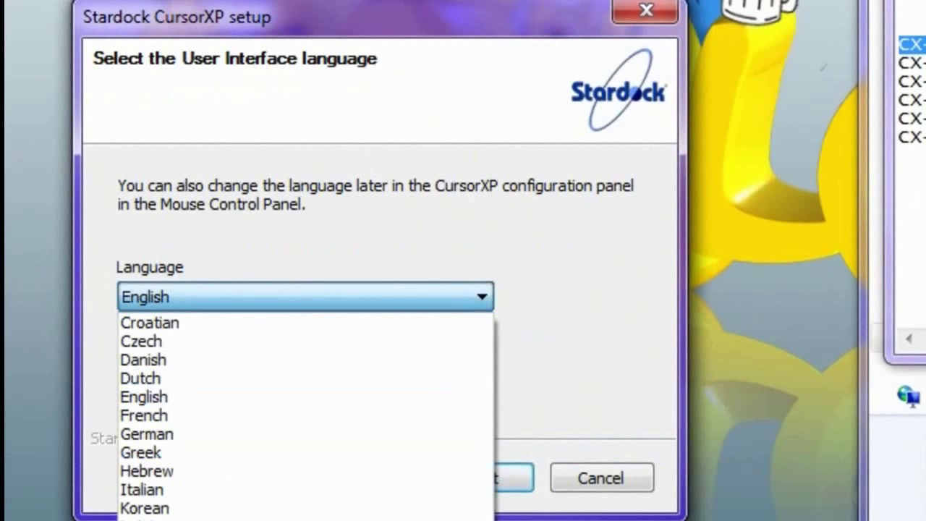
pyautogui.press('s')
pyautogui.press('Return')
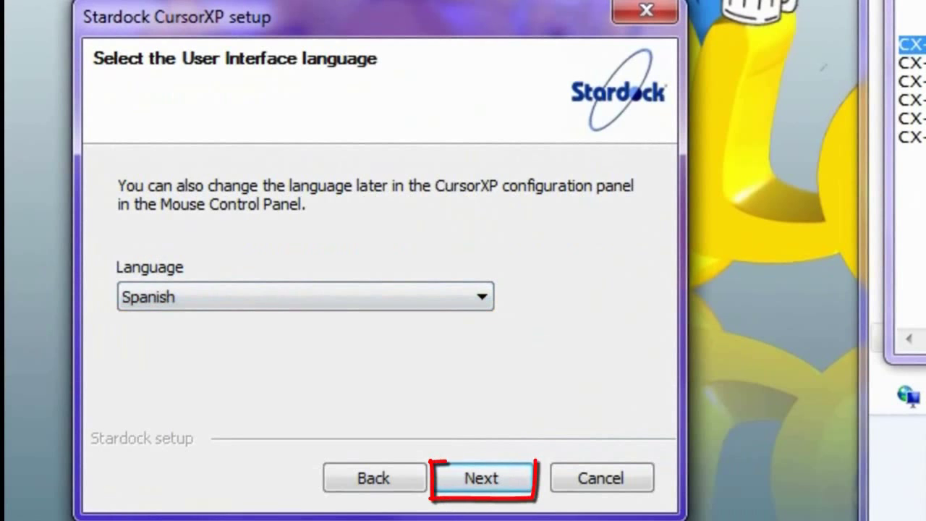
pyautogui.press('Return')
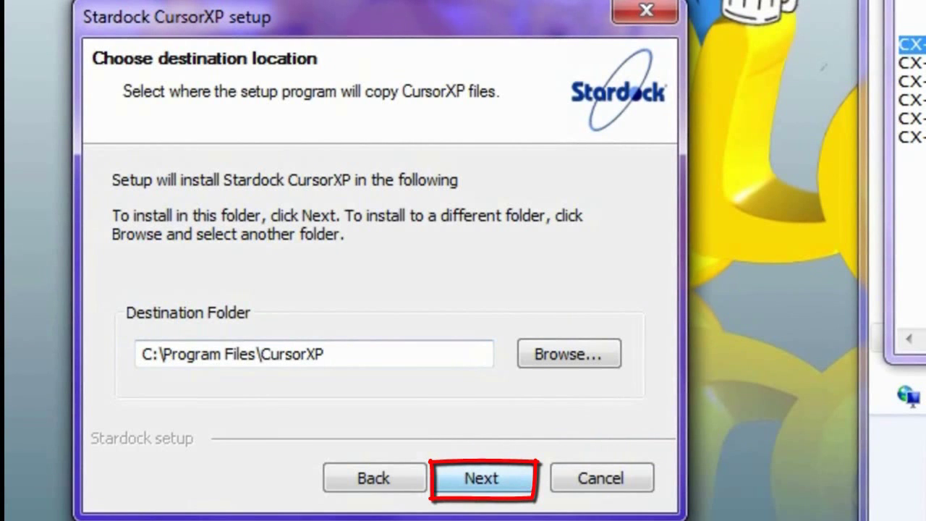
pyautogui.press('Return')
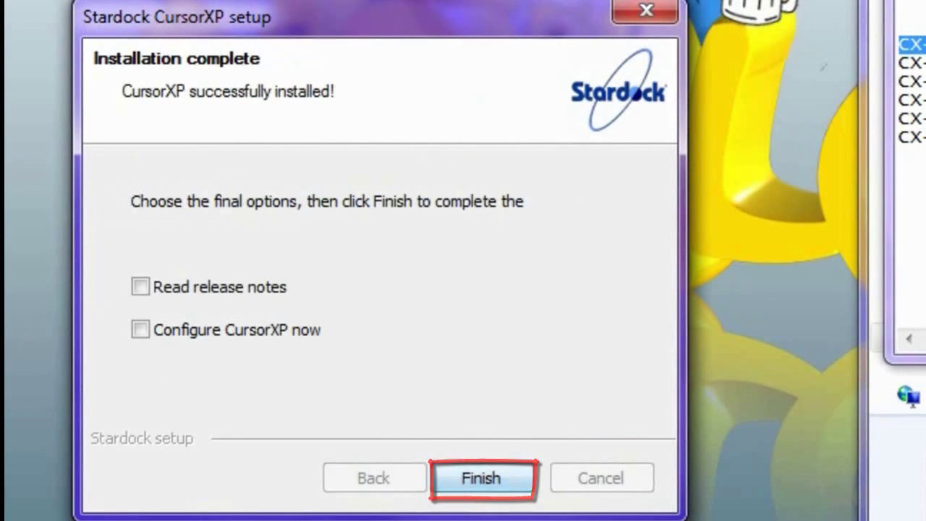
pyautogui.press('Return')
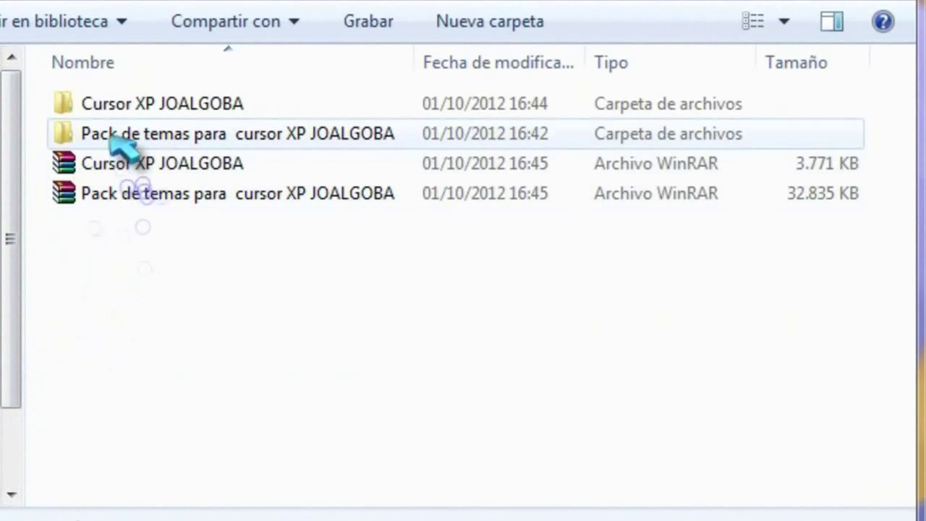
# Copy all the CursorXP theme files from the extracted Pack de temas para cursor XP JOALGOBA folder
pyautogui.doubleClick(115, 137)
pyautogui.click(242, 161)
pyautogui.moveTo(216, 102); pyautogui.dragTo(65, 513)
pyautogui.rightClick(134, 250)
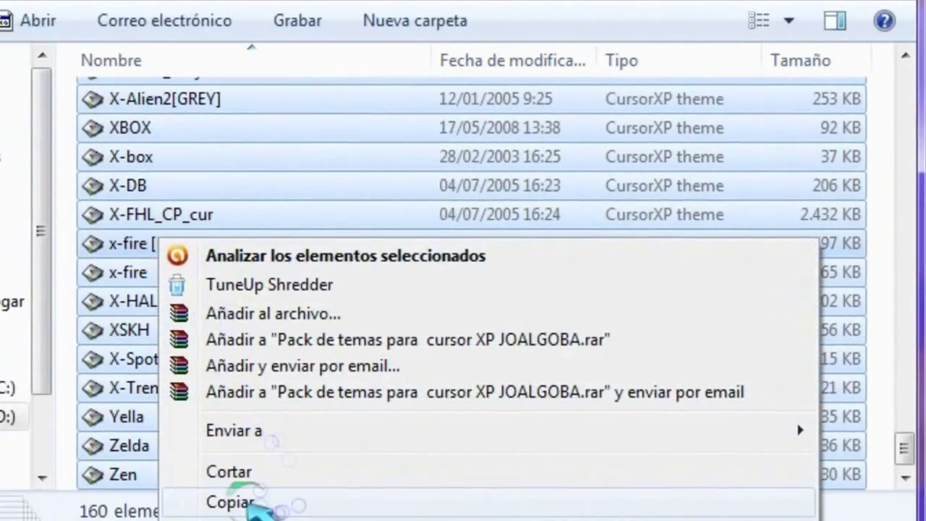
pyautogui.click(246, 503)
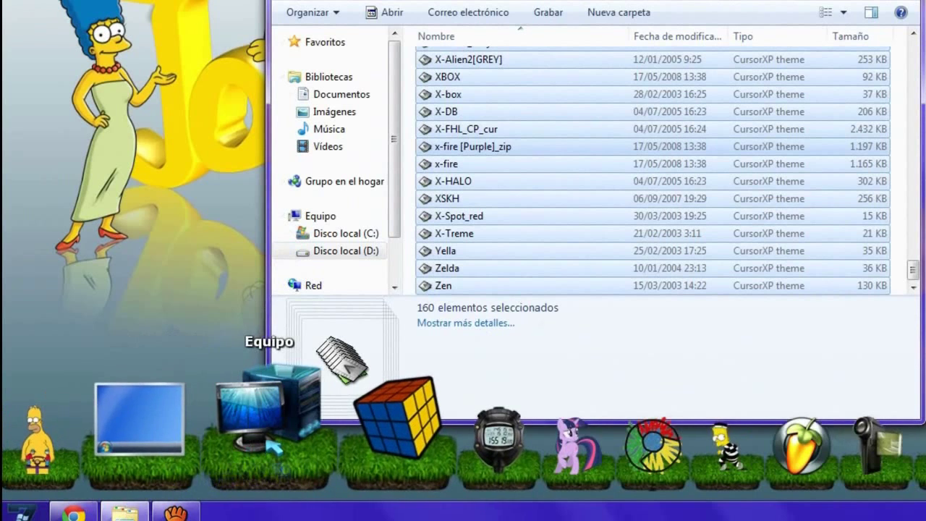
# Open the Themes folder inside CursorXP in Archivos de programa on Disco local (C:)
pyautogui.click(274, 447)
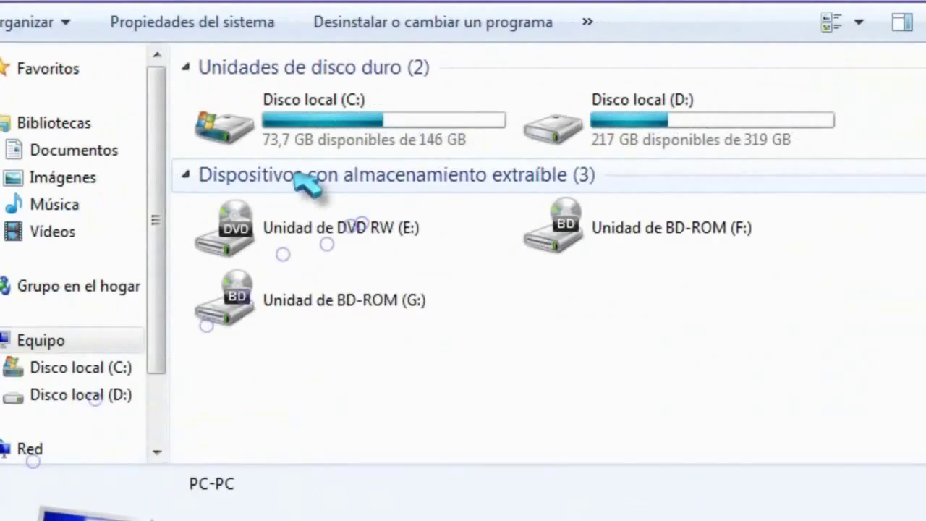
pyautogui.doubleClick(180, 131)
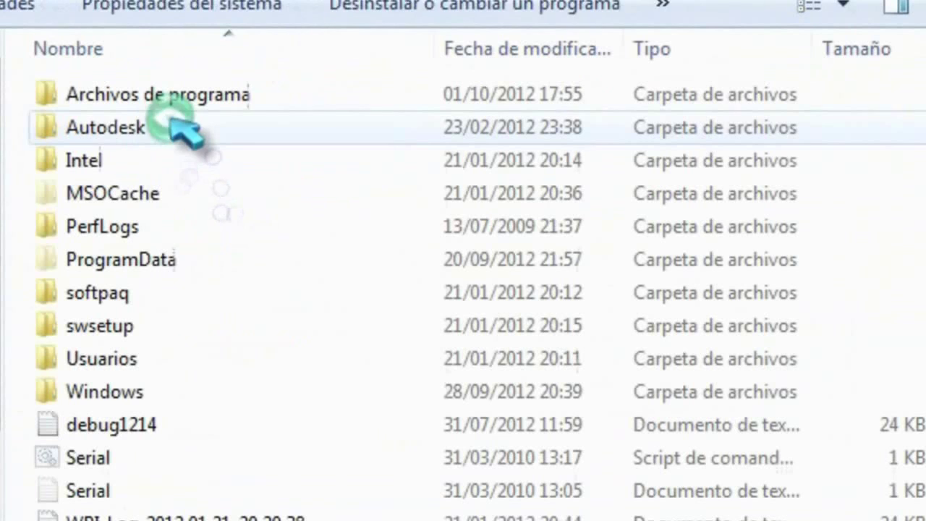
pyautogui.click(112, 105)
pyautogui.doubleClick(105, 101)
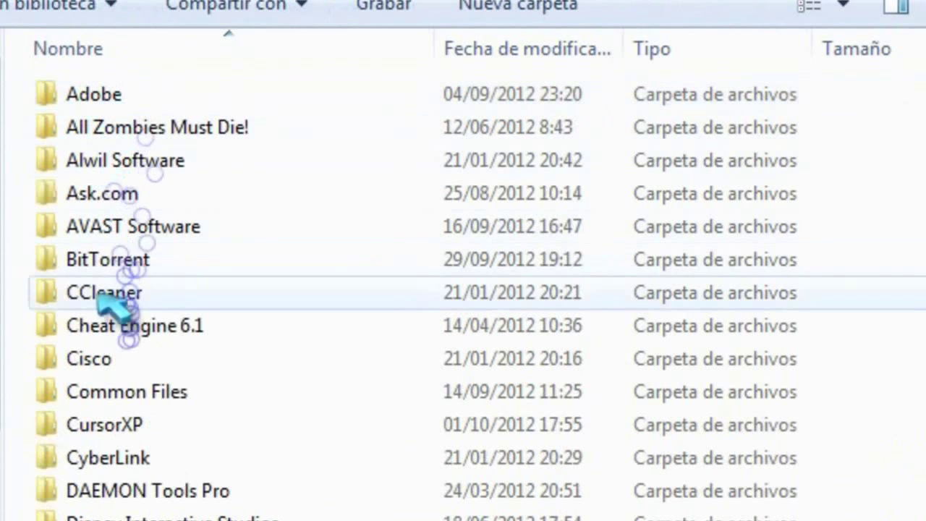
pyautogui.doubleClick(107, 425)
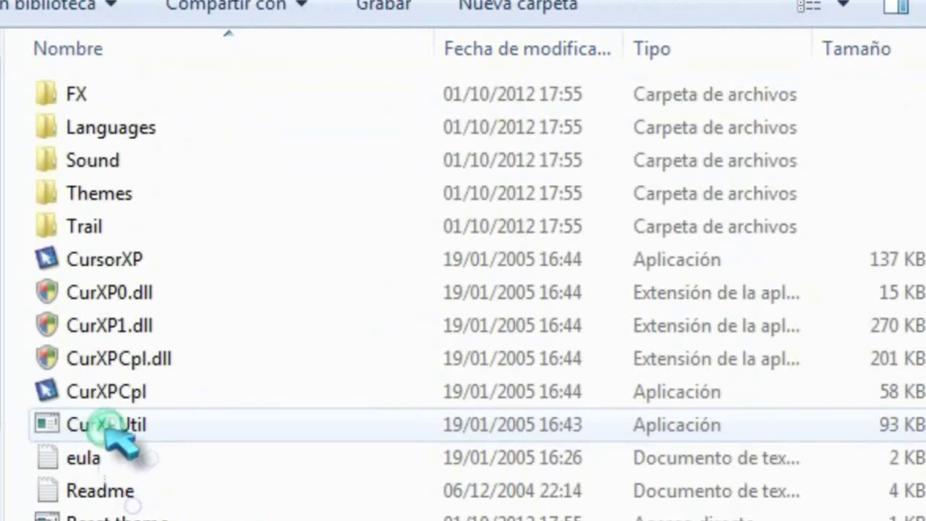
pyautogui.doubleClick(101, 194)
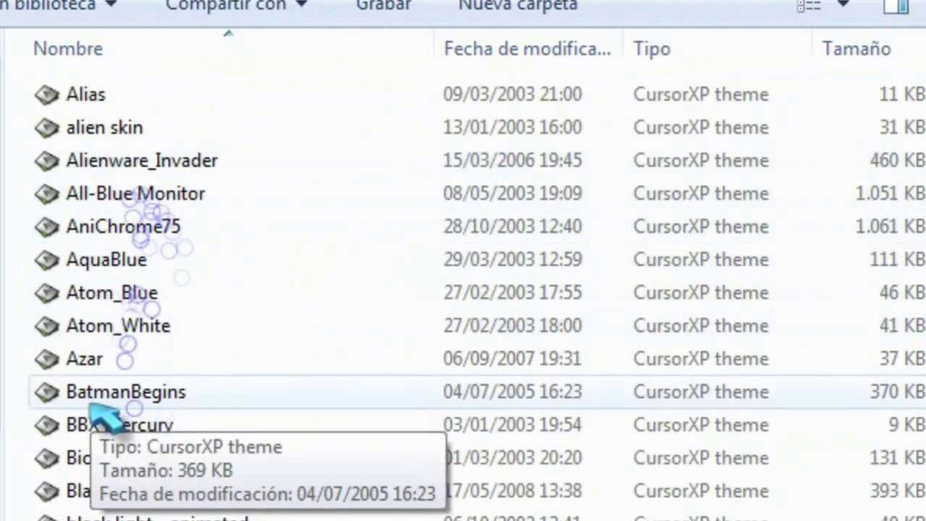
# Paste the copied theme files into the Themes folder, dismiss the file replacement dialog and close both folder windows
pyautogui.rightClick(308, 237)
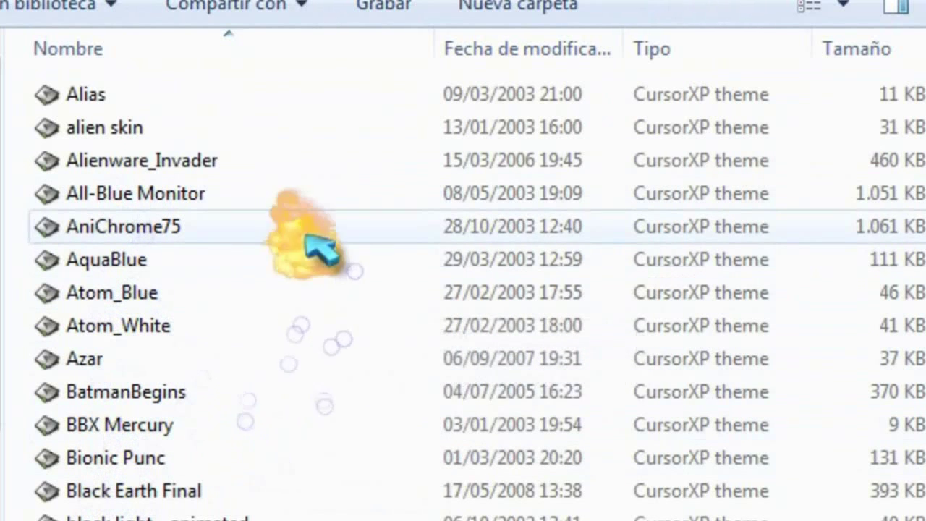
pyautogui.click(403, 456)
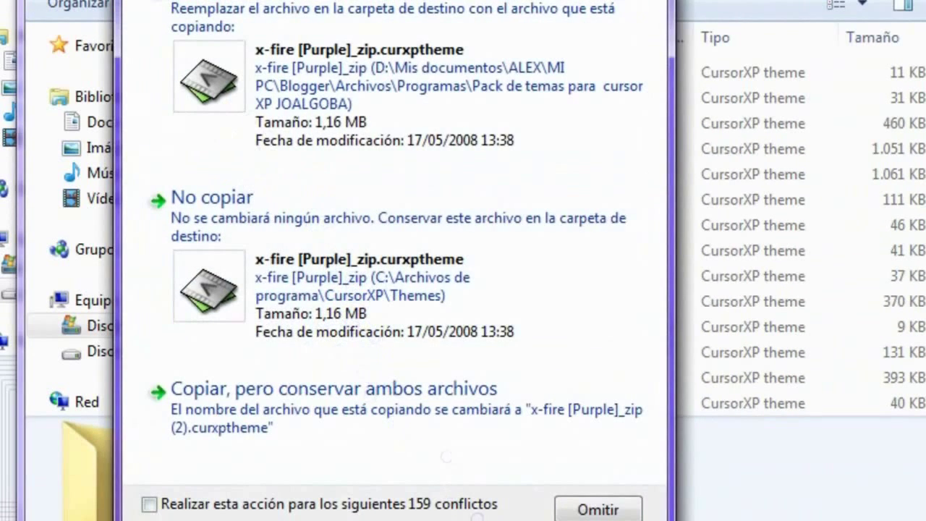
pyautogui.click(506, 406)
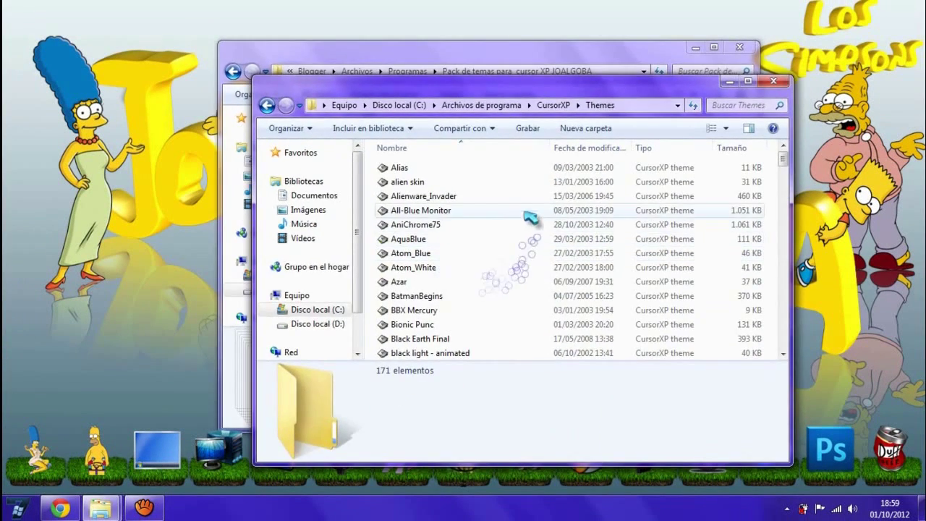
pyautogui.hotkey('alt', 'F4')
pyautogui.hotkey('alt', 'F4')
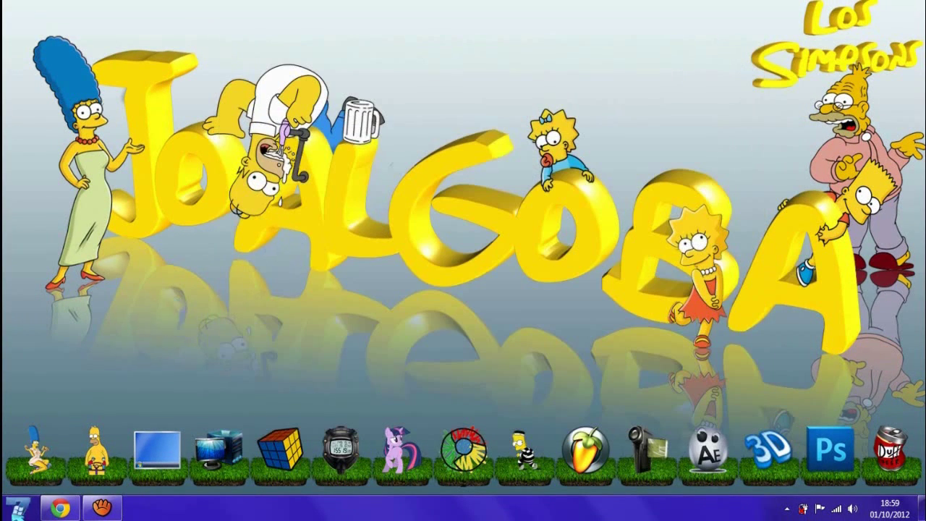
pyautogui.click(19, 509)
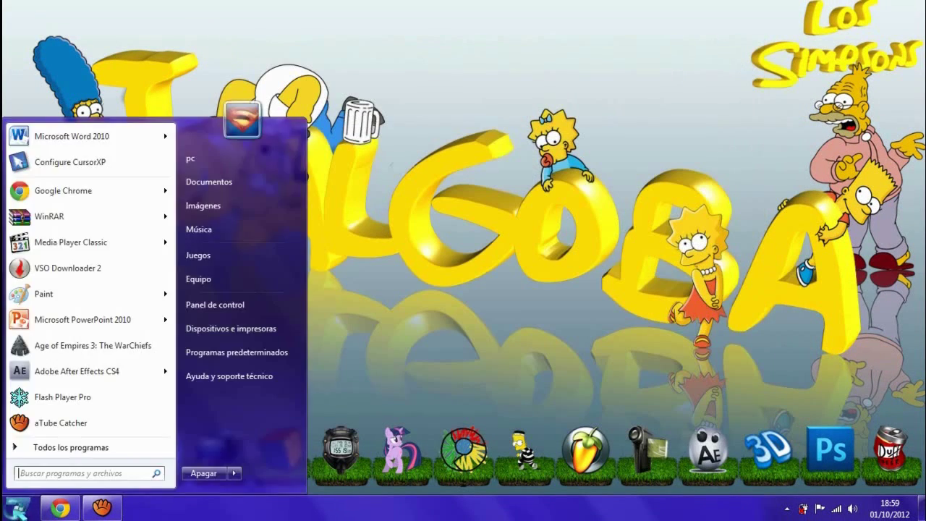
pyautogui.click(80, 164)
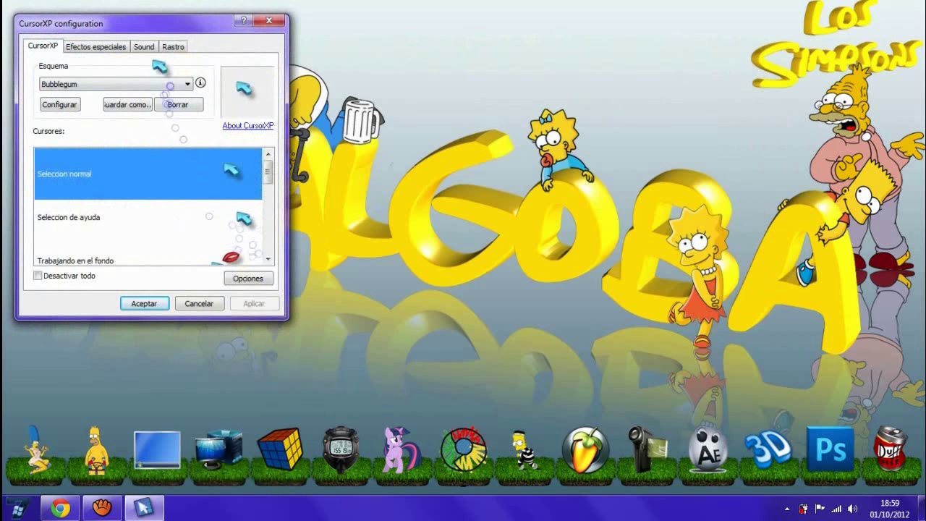
pyautogui.moveTo(154, 30); pyautogui.dragTo(403, 126)
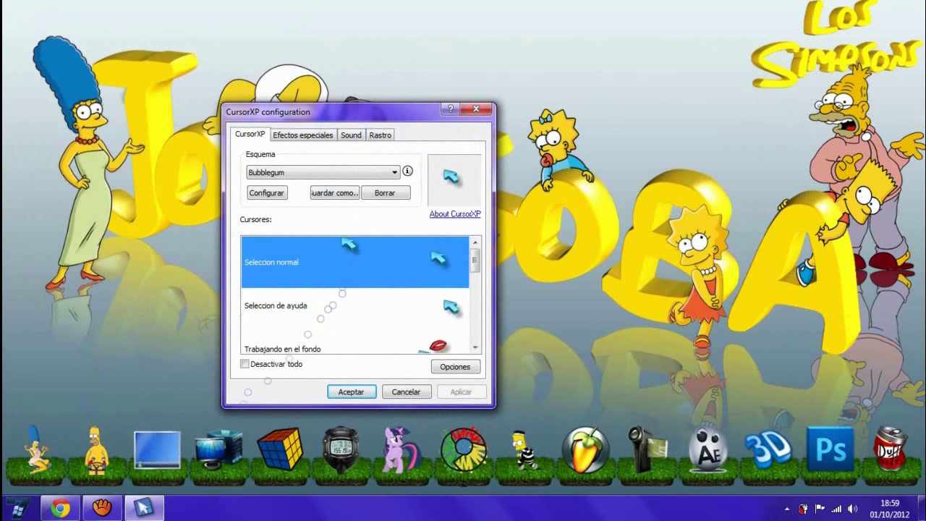
pyautogui.click(475, 111)
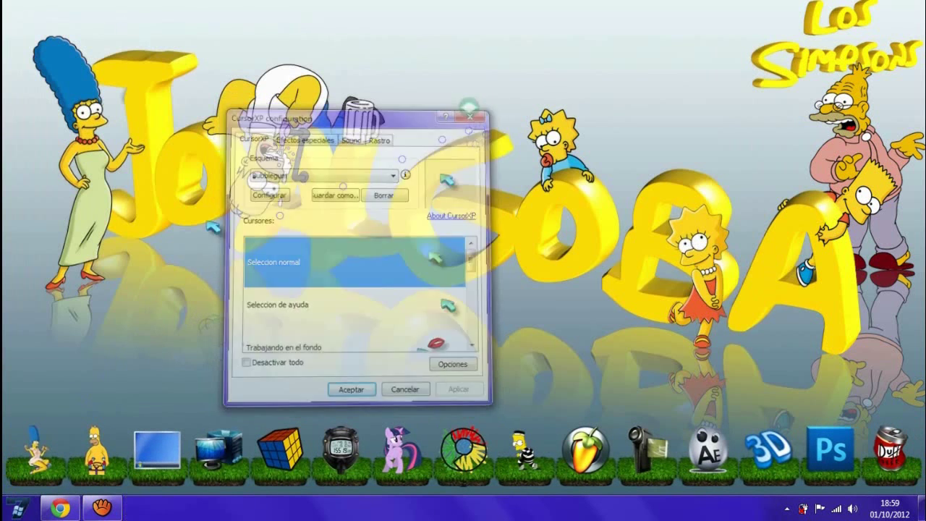
# Open the CursorXP configuration and set the cursor scheme to Bubblegum
pyautogui.click(17, 508)
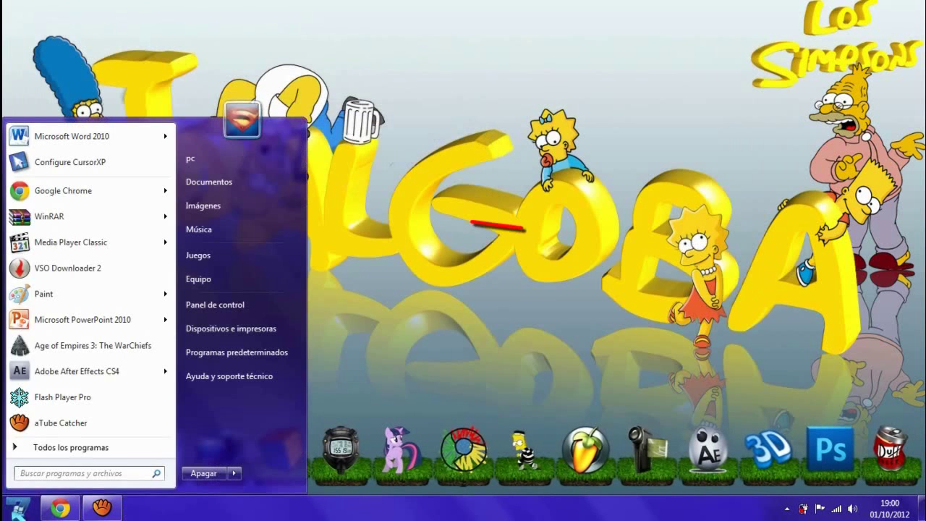
pyautogui.click(73, 163)
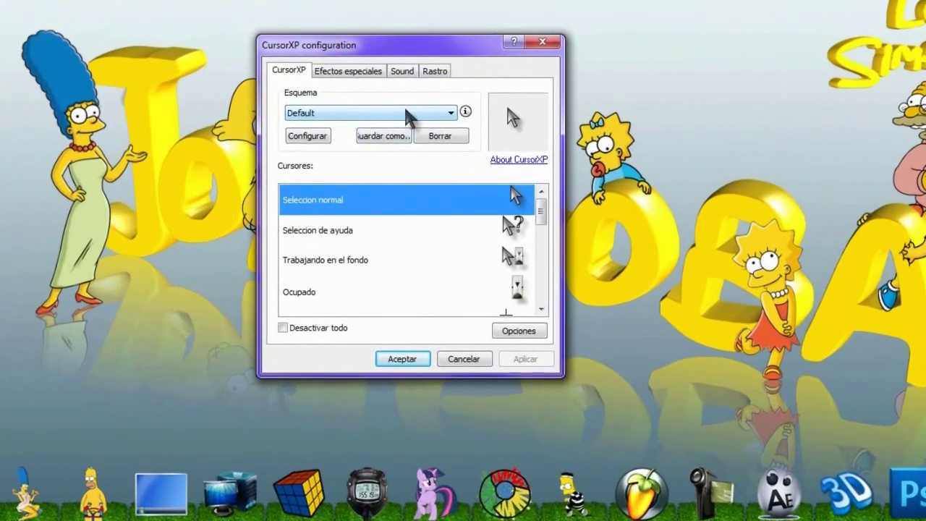
pyautogui.click(407, 113)
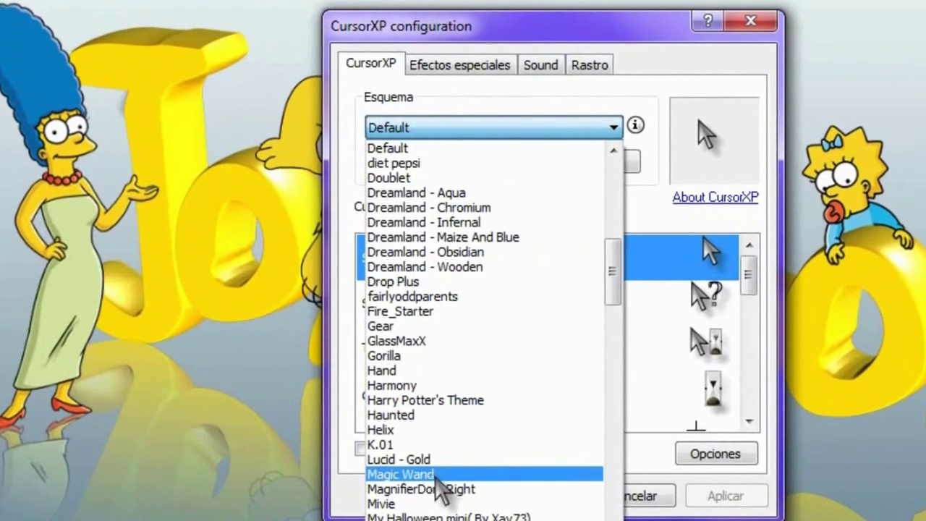
pyautogui.moveTo(614, 281); pyautogui.dragTo(613, 177)
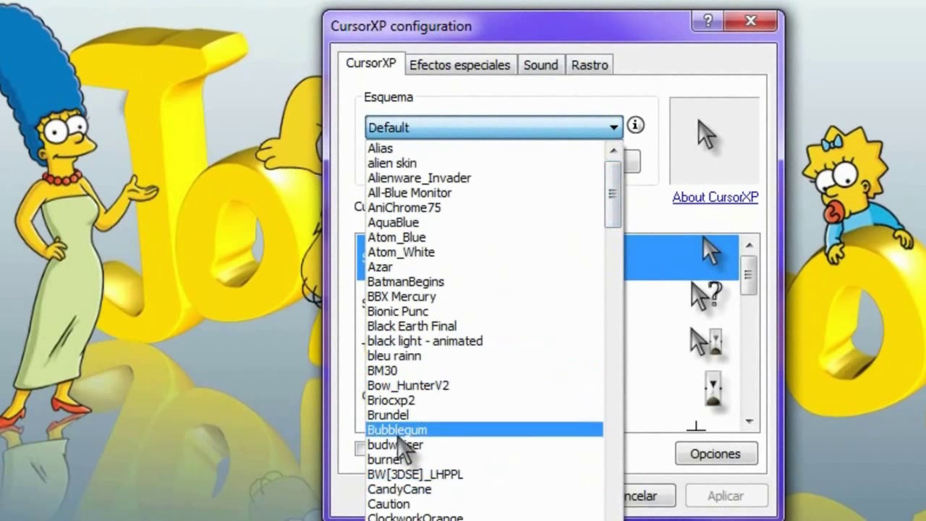
pyautogui.click(423, 431)
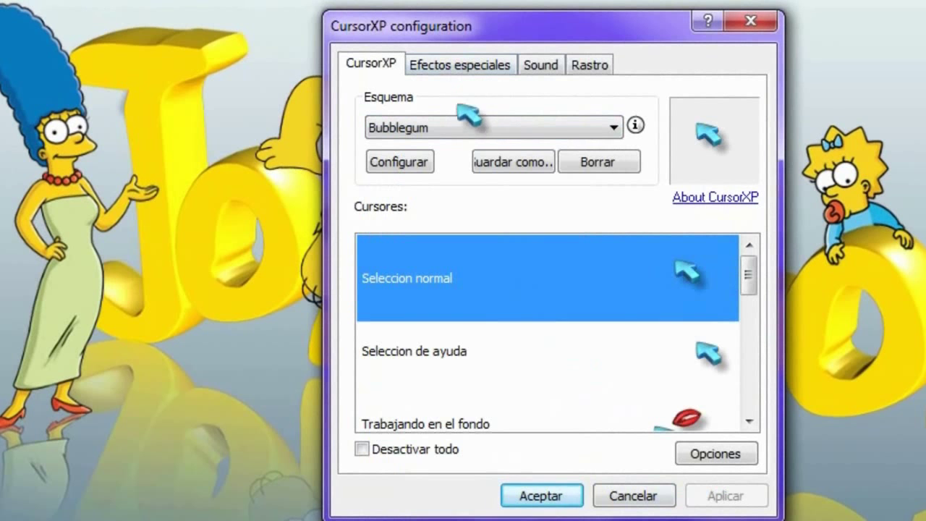
pyautogui.click(474, 128)
pyautogui.scroll(-10, 525, 262)
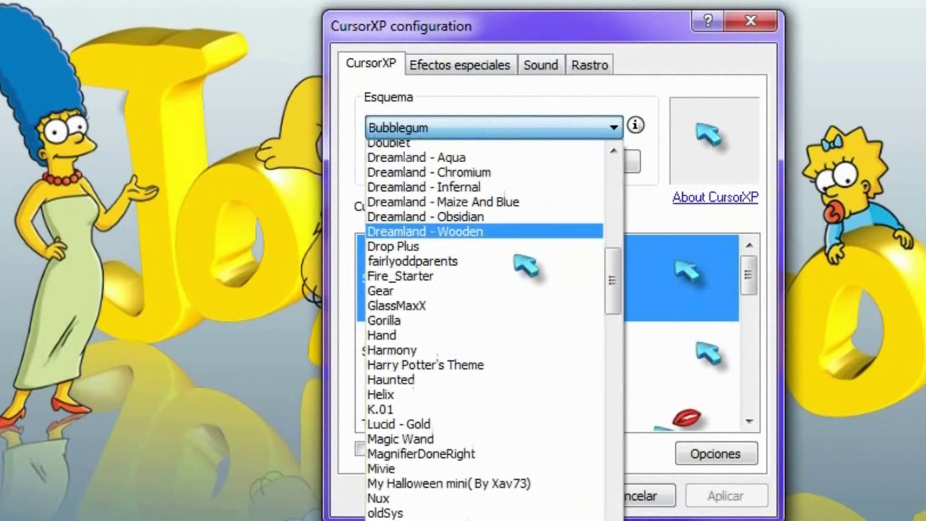
pyautogui.scroll(-20, 525, 266)
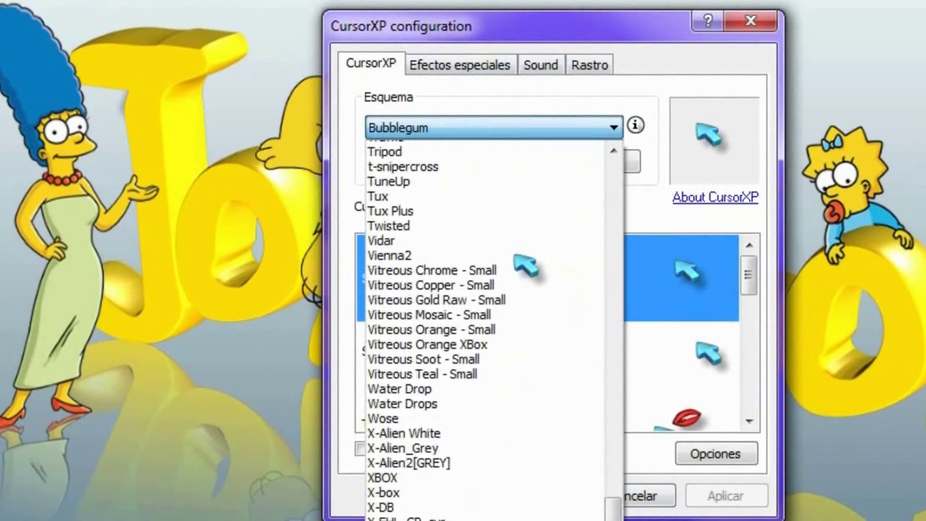
pyautogui.click(556, 97)
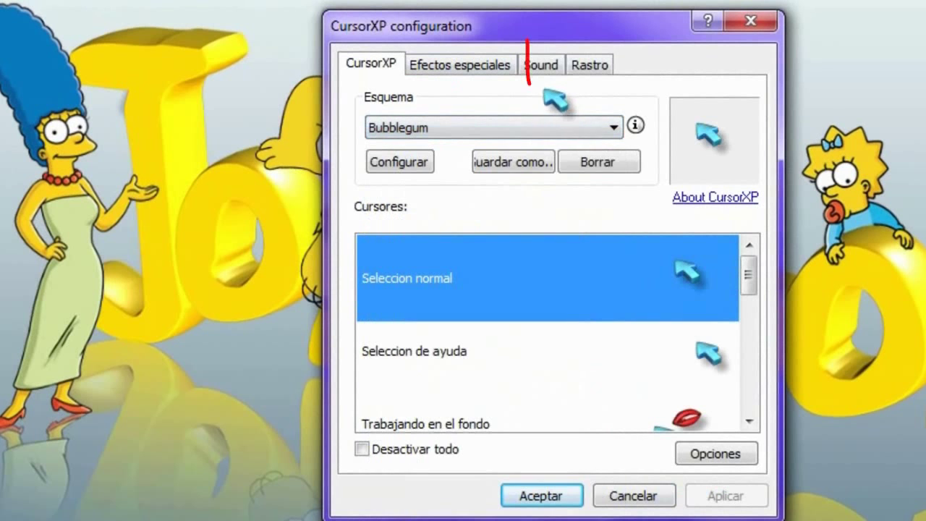
# Enable the special effects by clearing Desactivar todo, apply the change and test the effect inside the window
pyautogui.click(470, 67)
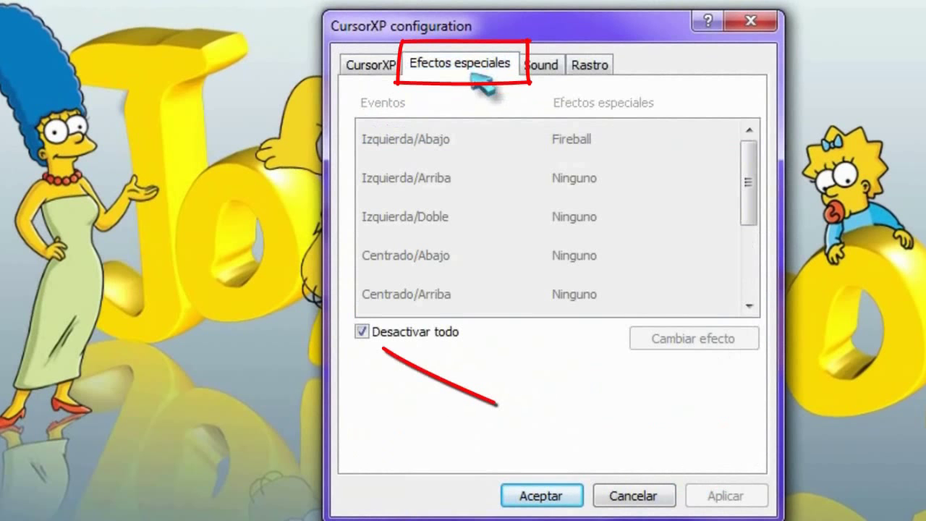
pyautogui.click(363, 333)
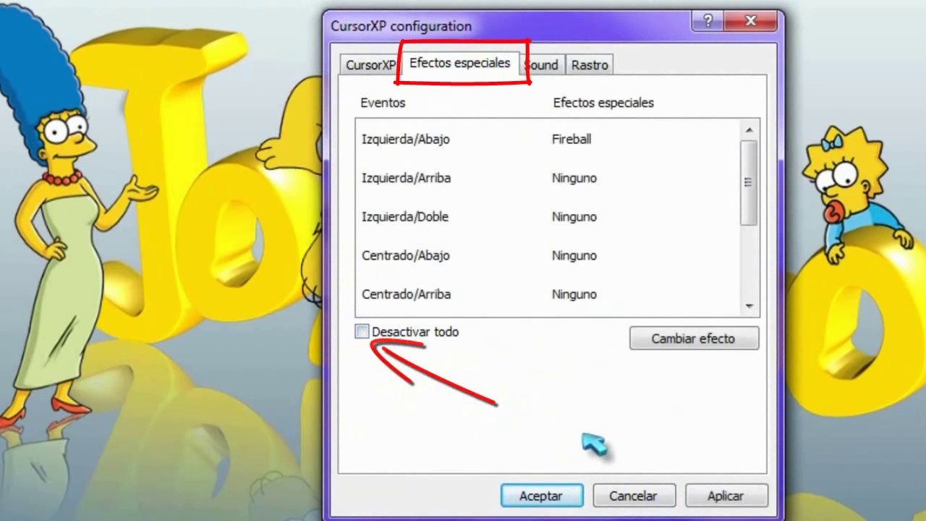
pyautogui.click(716, 497)
pyautogui.click(555, 397)
pyautogui.click(529, 385)
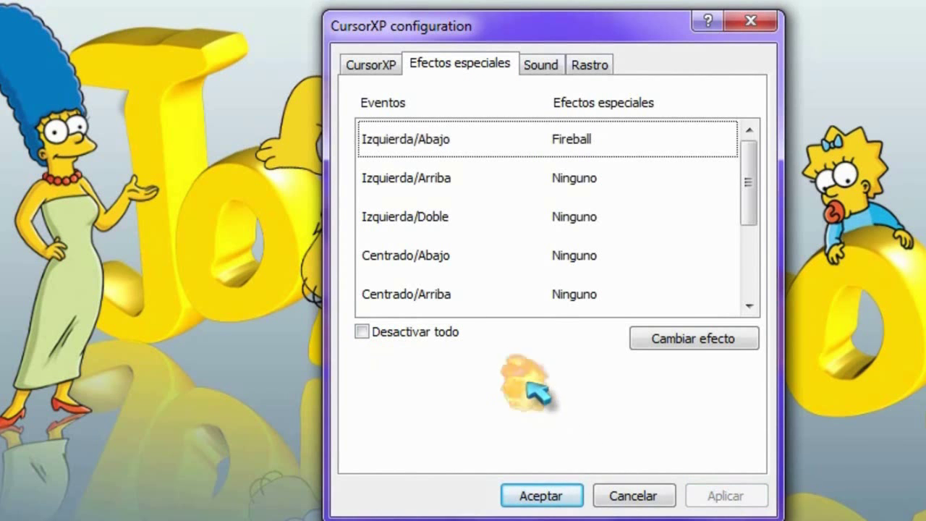
# Change the special effect of the Izquierda/Abajo event to Plasma (small) and apply it
pyautogui.click(456, 142)
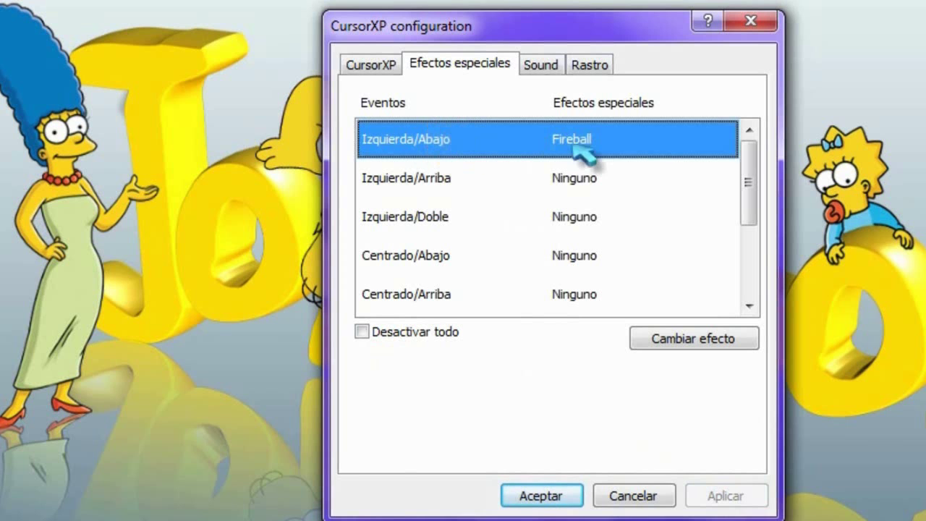
pyautogui.click(697, 340)
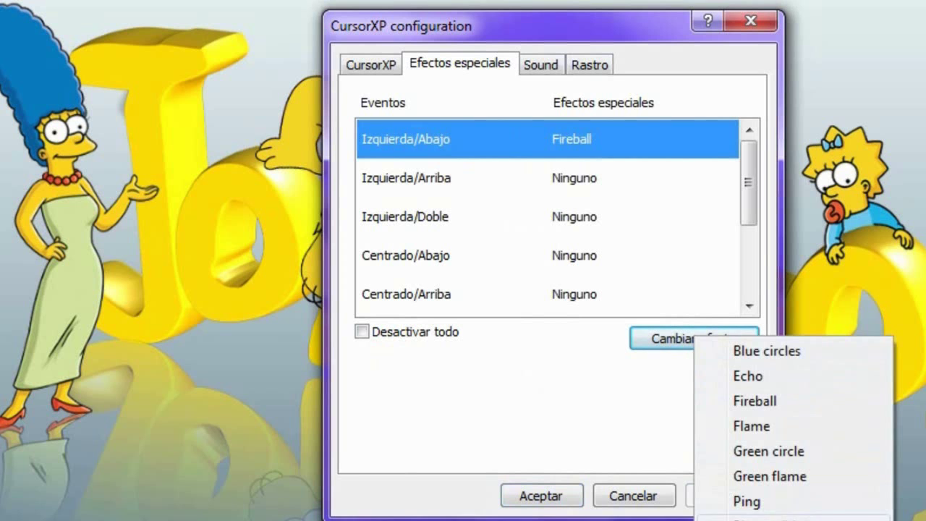
pyautogui.click(767, 520)
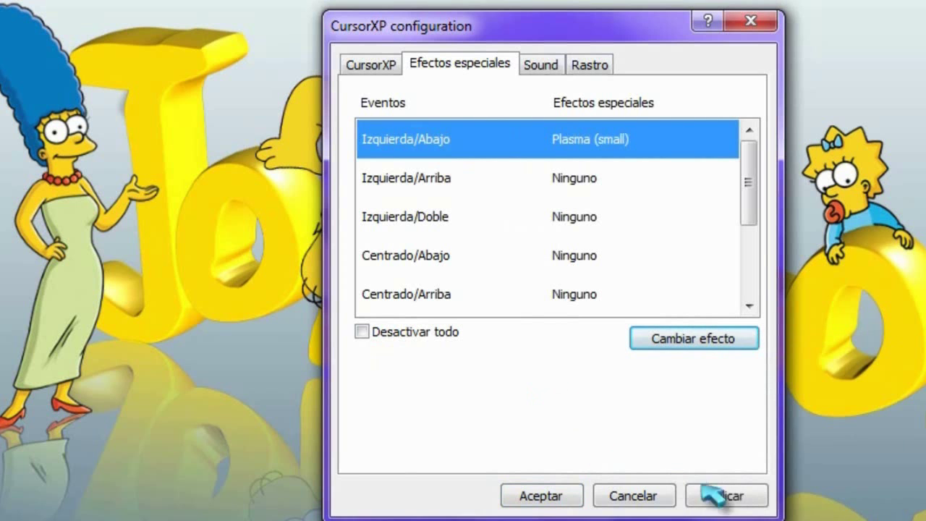
pyautogui.click(726, 496)
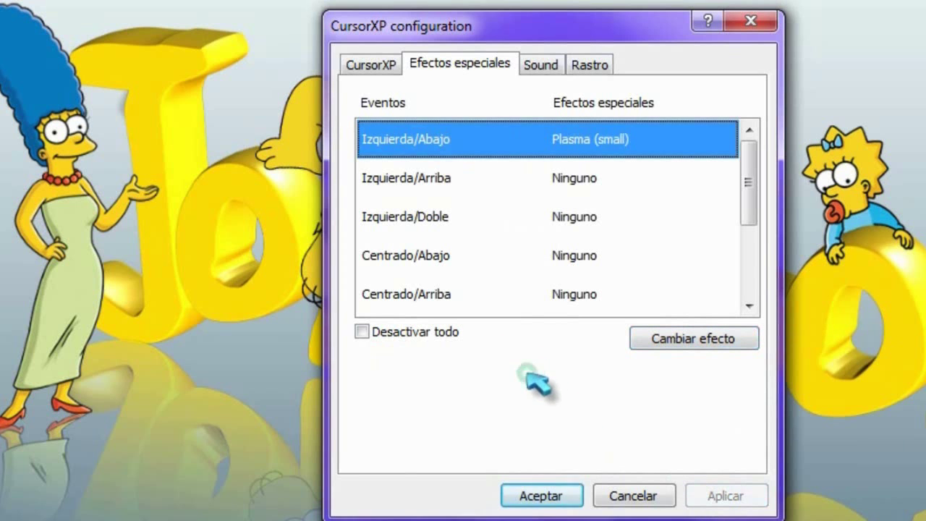
# Enable the cursor sounds by clearing Desactivar todo and look over the sounds available for the Izquierda/Abajo event
pyautogui.click(544, 65)
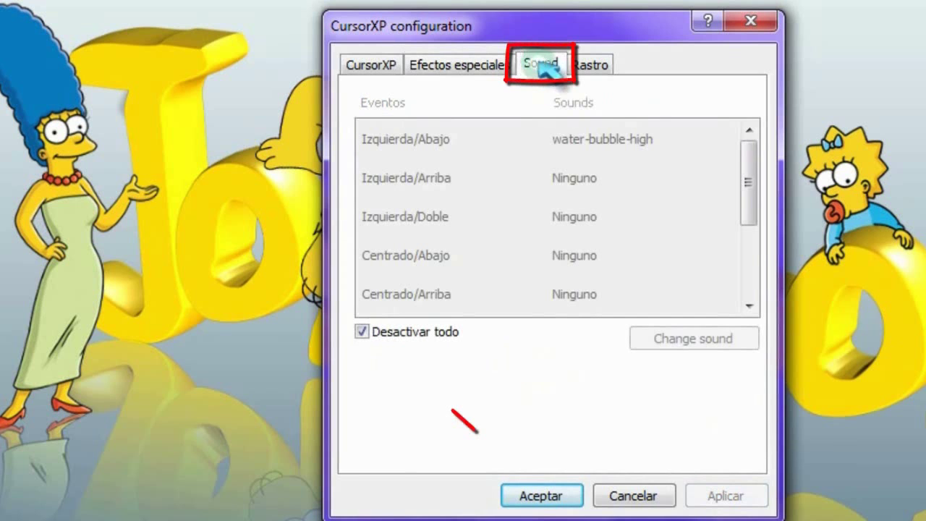
pyautogui.click(370, 329)
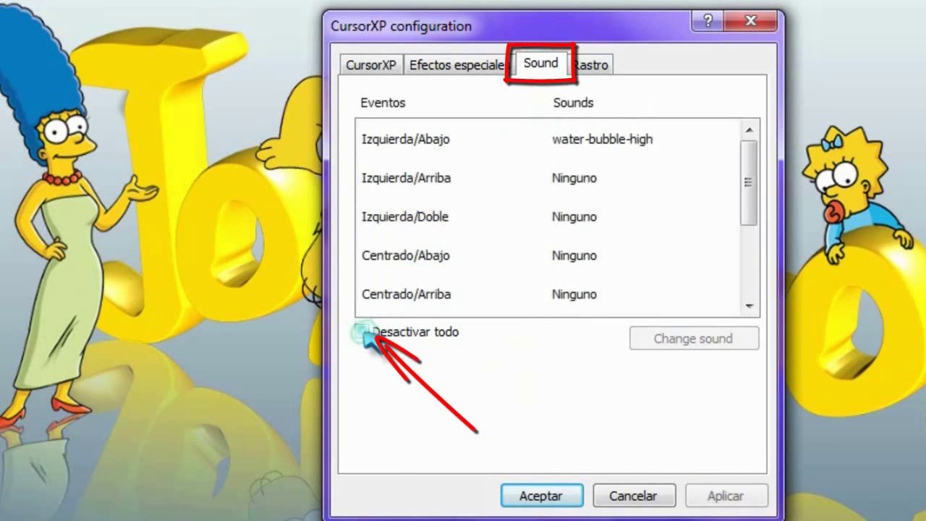
pyautogui.click(440, 143)
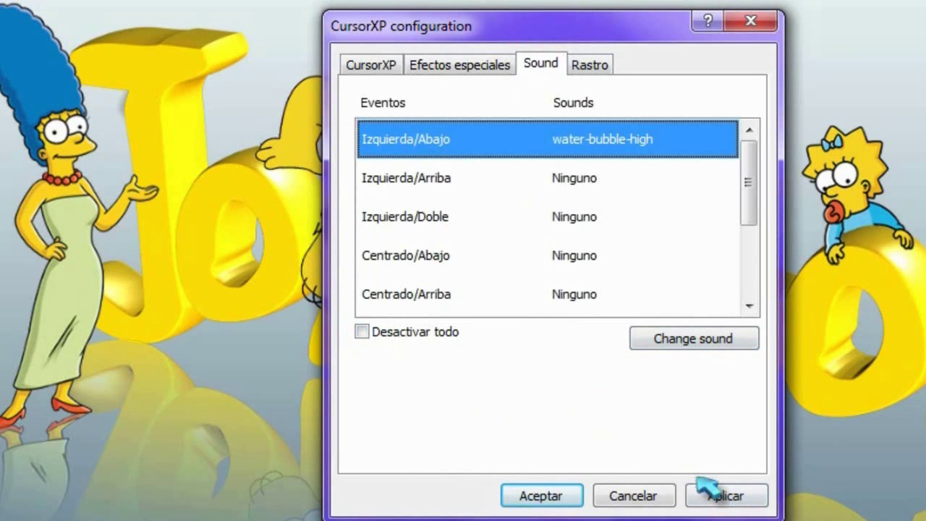
pyautogui.click(682, 347)
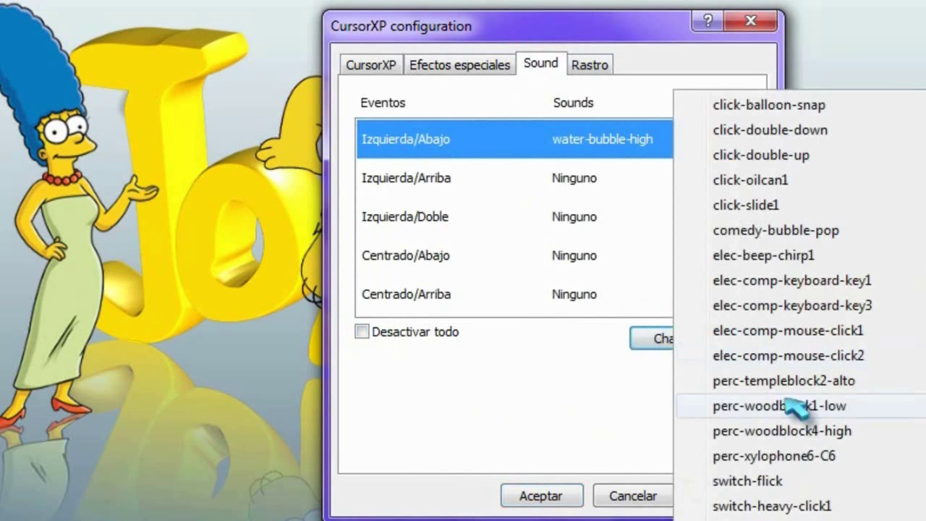
pyautogui.press('Escape')
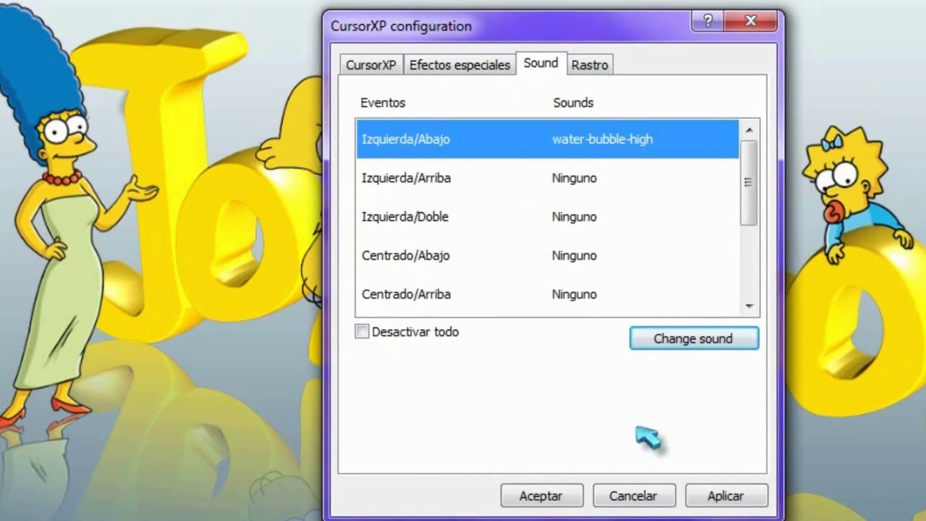
# Select the Derecha/Arriba event in the sound events and apply the sound settings
pyautogui.moveTo(755, 201); pyautogui.dragTo(755, 245)
pyautogui.click(554, 294)
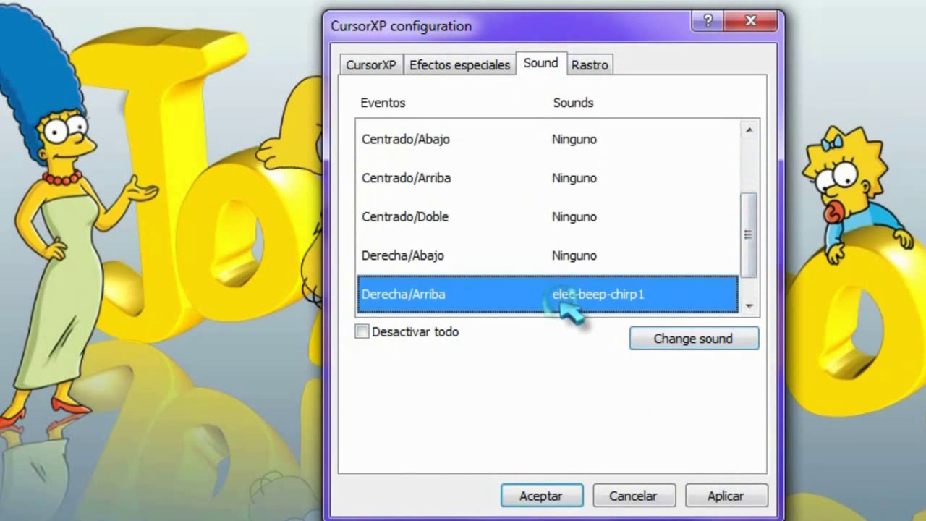
pyautogui.click(710, 494)
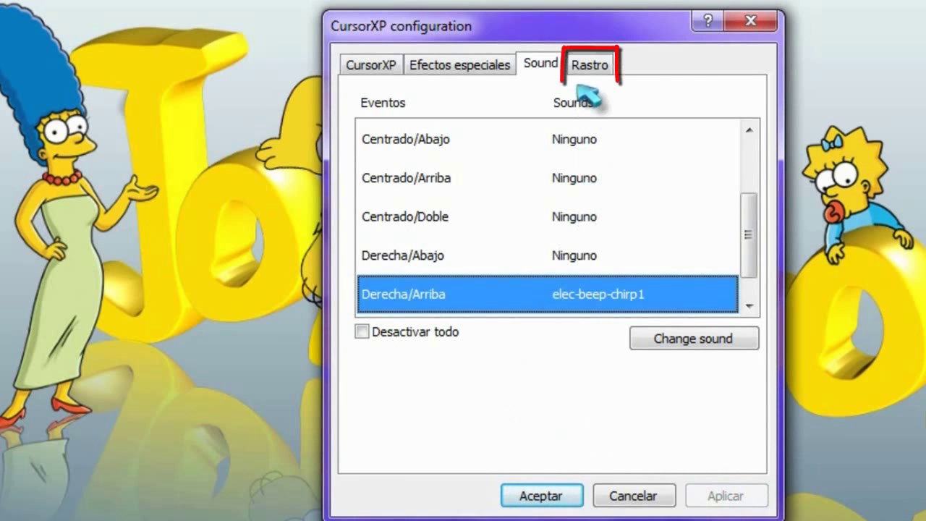
# Enable the cursor trail by clearing Desactivar todo in the Rastro settings, keep the Cursor fantasma type and apply it
pyautogui.click(592, 64)
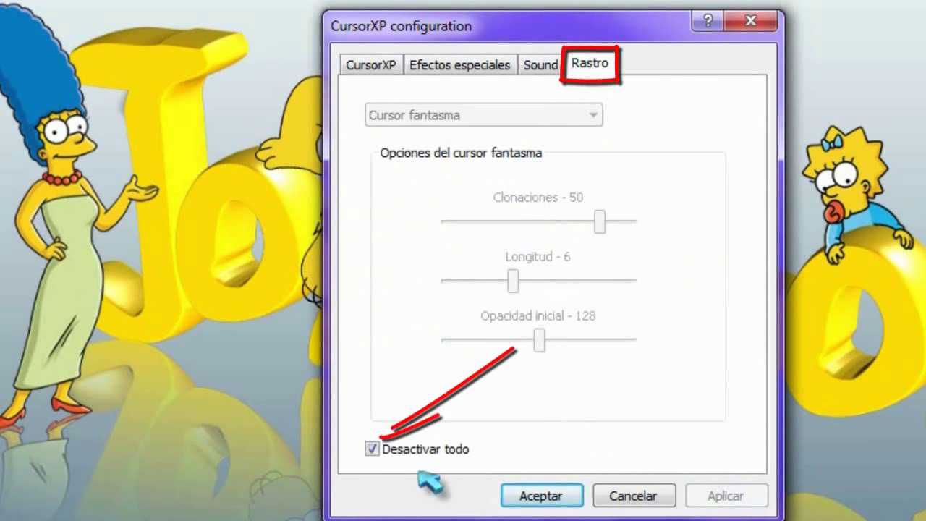
pyautogui.click(372, 449)
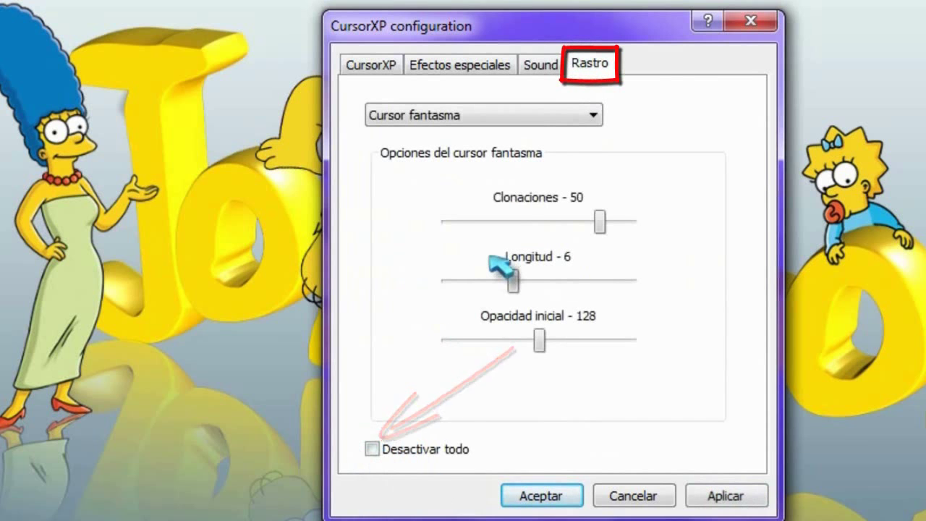
pyautogui.click(501, 125)
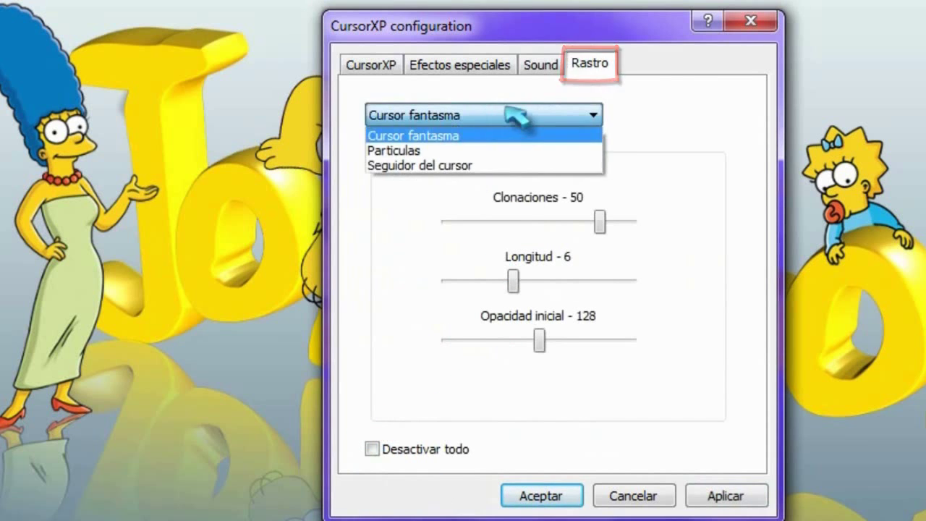
pyautogui.click(515, 118)
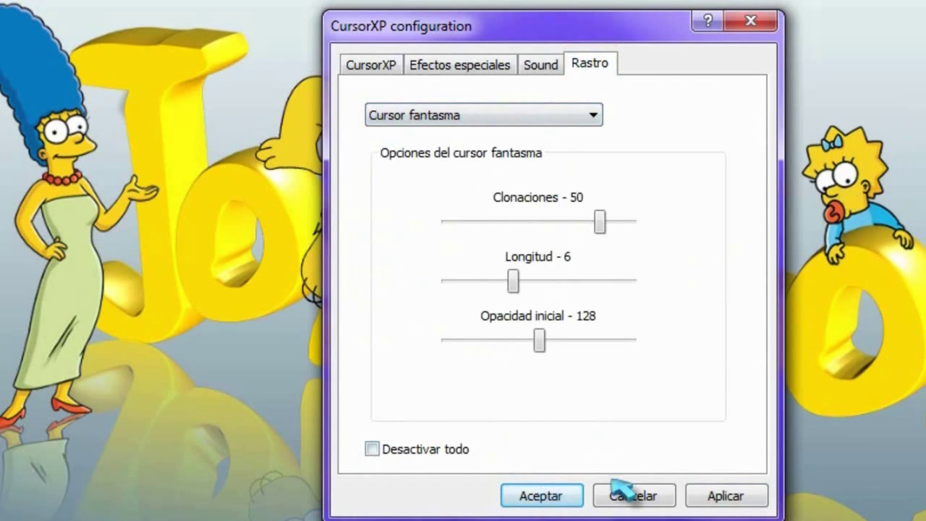
pyautogui.click(735, 491)
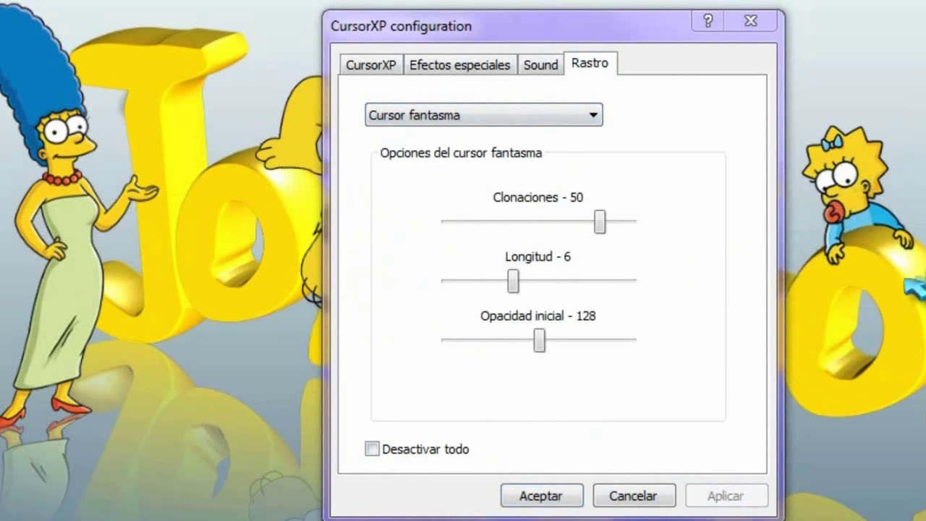
# Change the cursor trail type to Particulas, apply it and accept the configuration to close the dialog
pyautogui.click(484, 122)
pyautogui.click(487, 125)
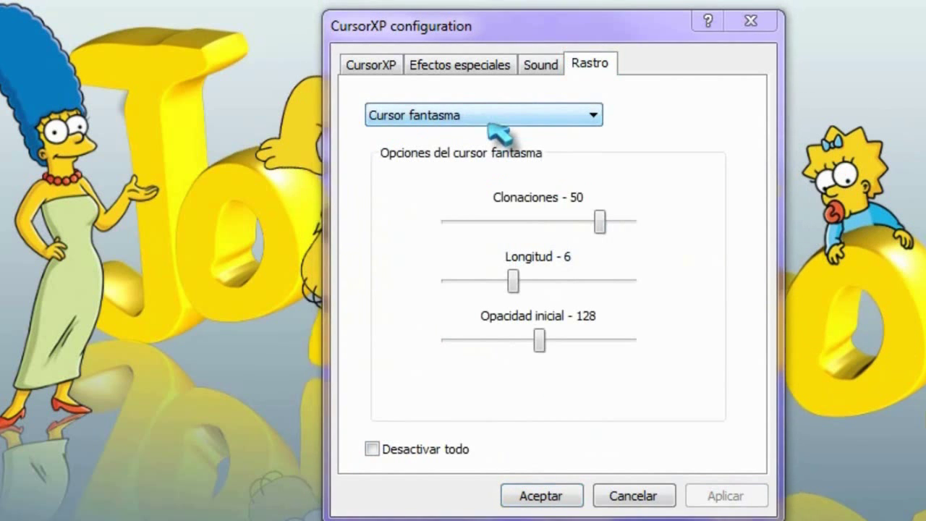
pyautogui.click(489, 121)
pyautogui.click(488, 129)
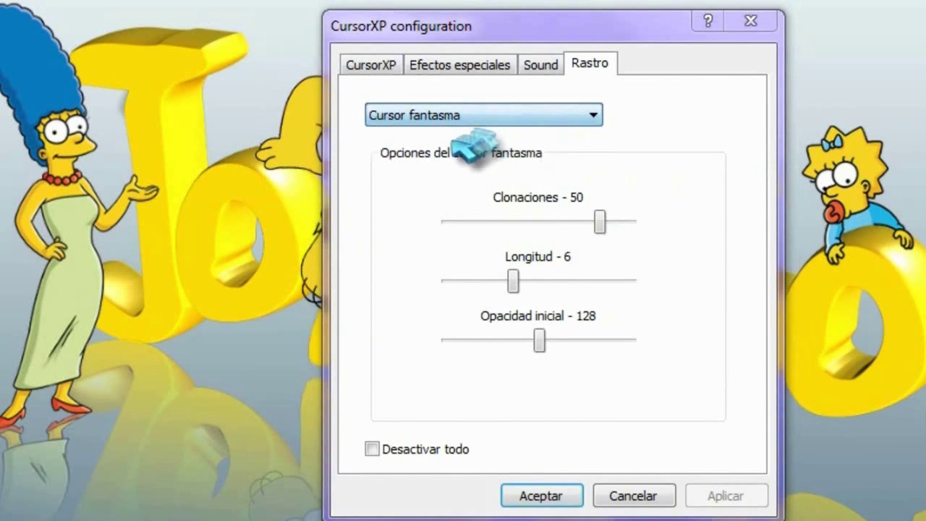
pyautogui.click(459, 123)
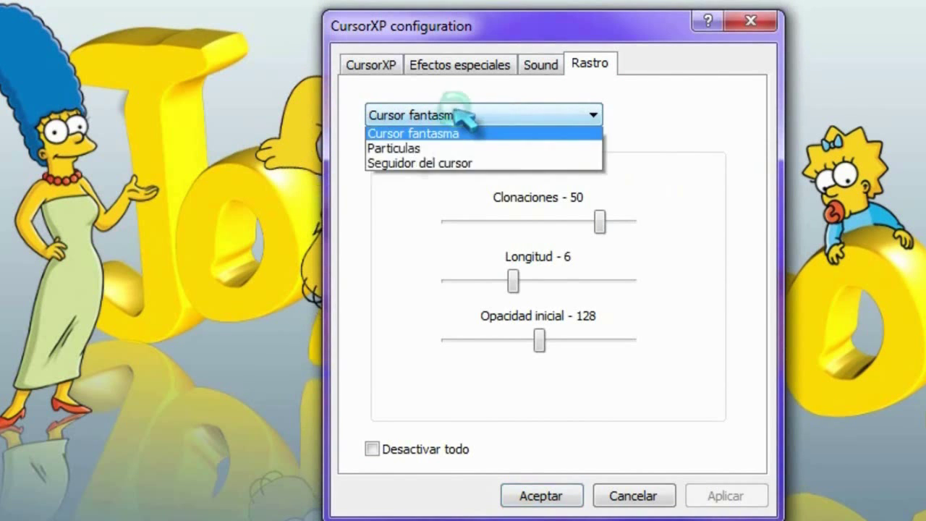
pyautogui.click(424, 149)
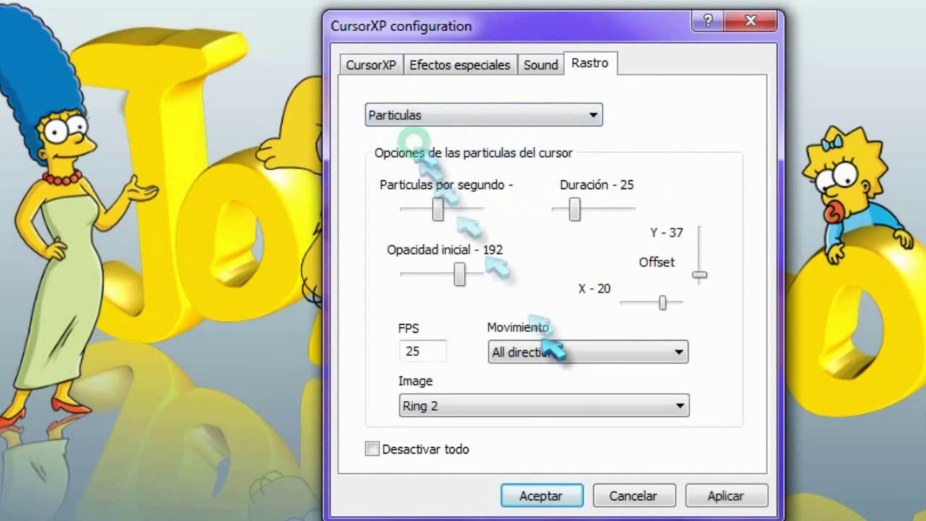
pyautogui.click(746, 497)
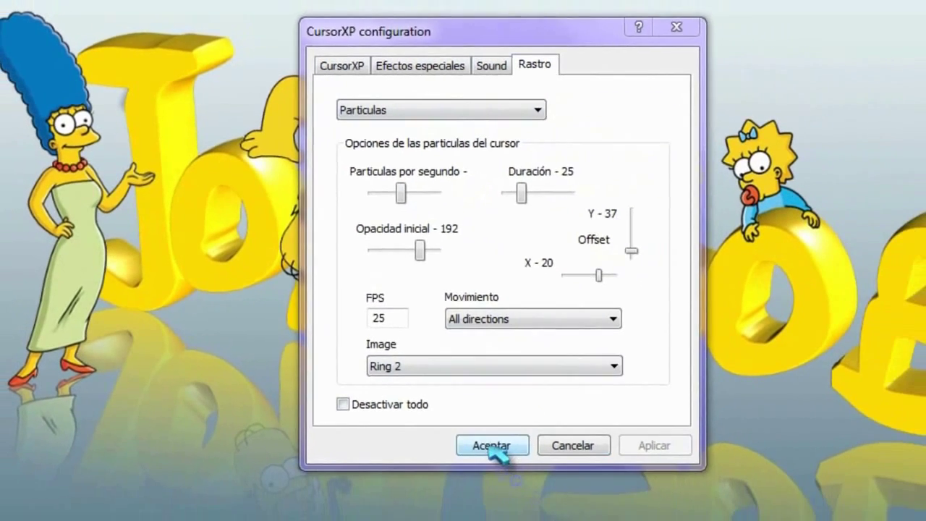
pyautogui.click(540, 490)
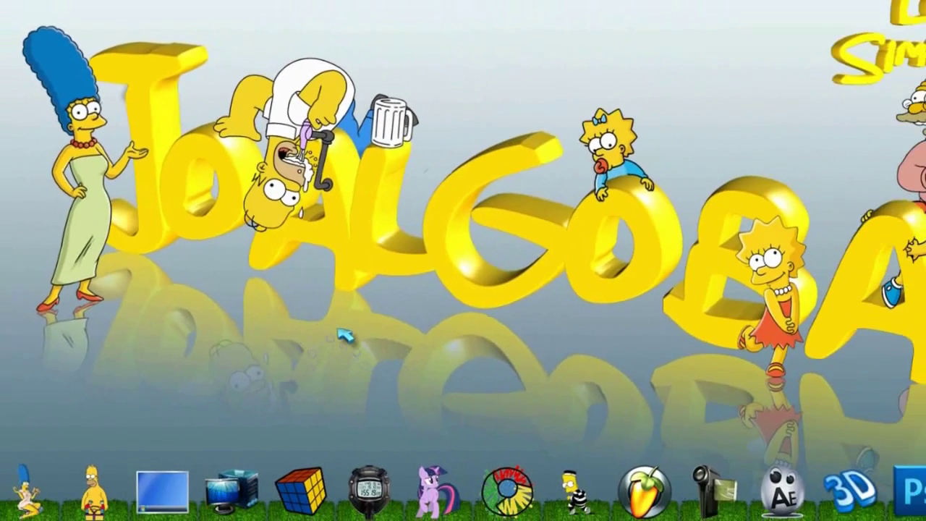